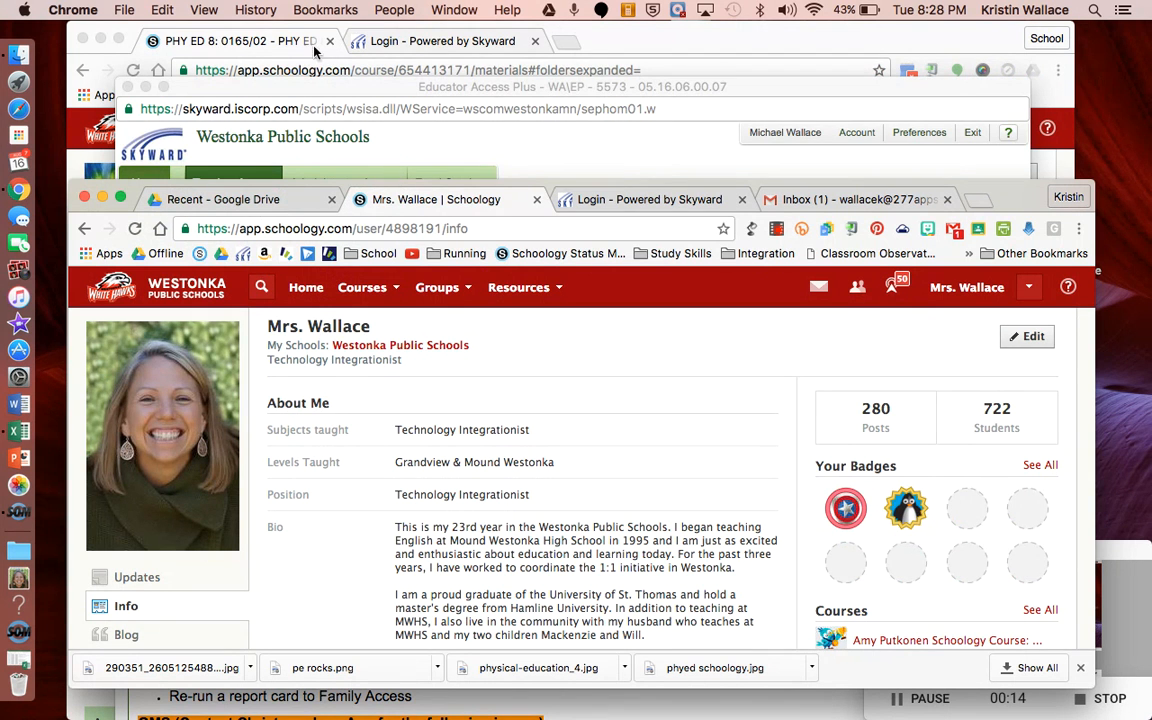
Step: Open the Skyward app in the PHY ED 8: 0165/02 course and approve its access to the Schoology account
{"action": "left_click", "coordinate": [300, 39]}
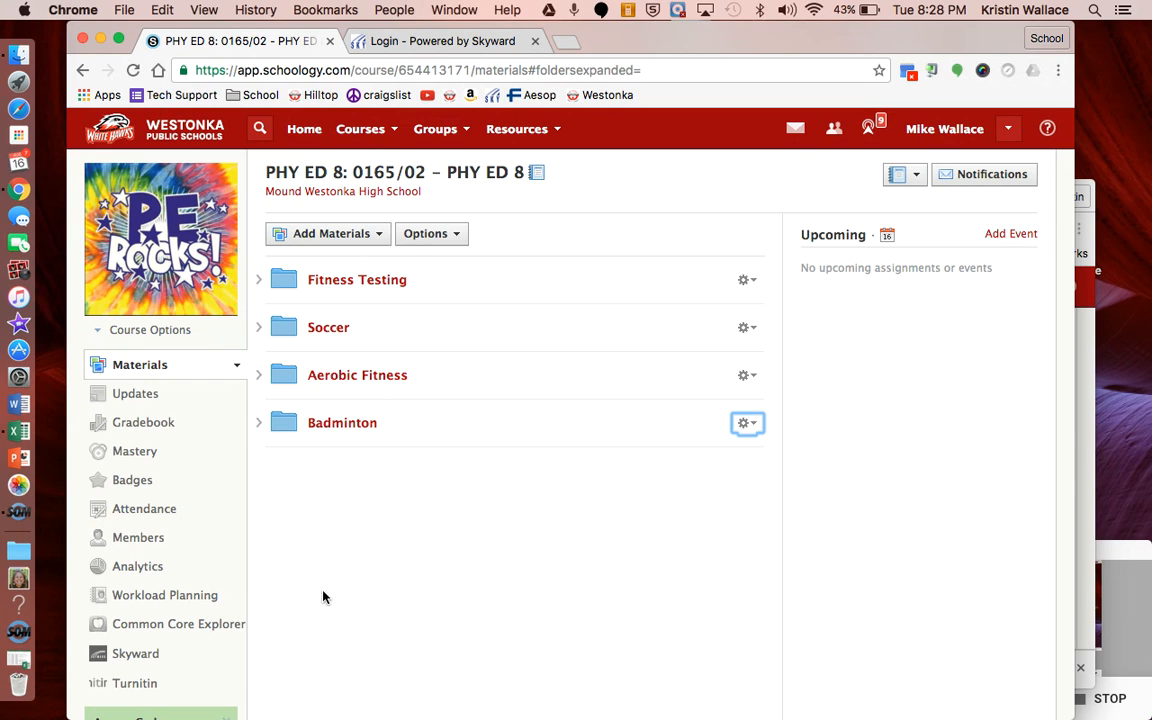
{"action": "scroll", "coordinate": [352, 649], "scroll_direction": "down", "scroll_amount": 1}
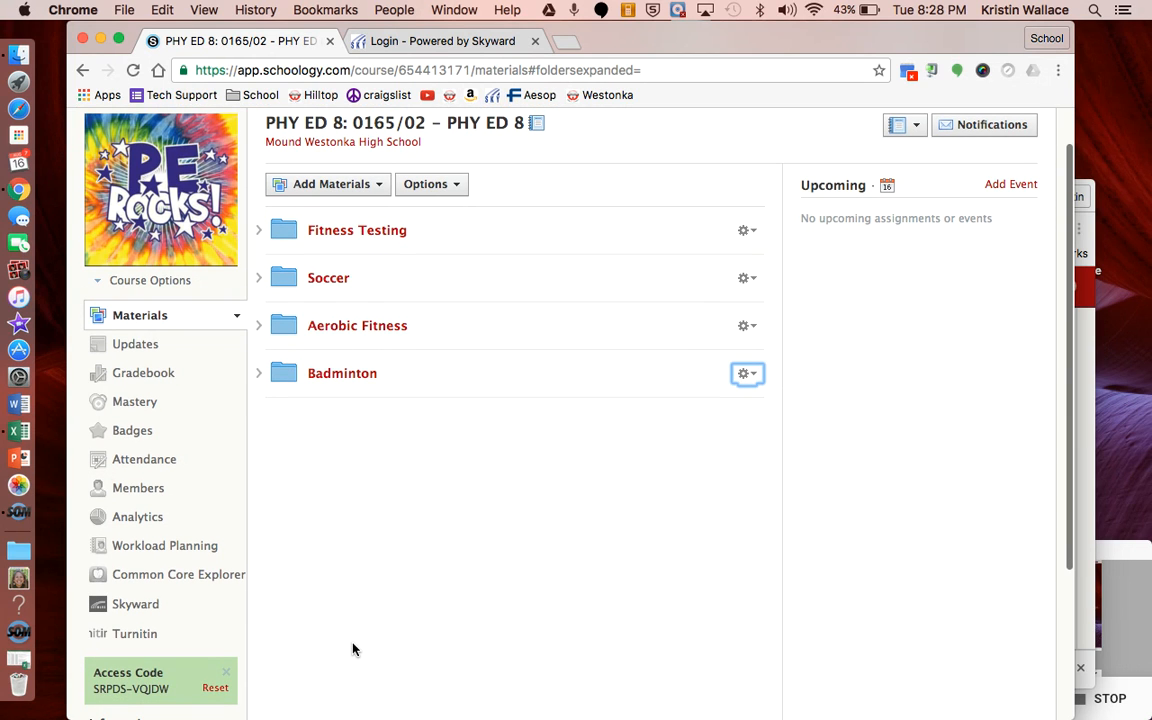
{"action": "left_click", "coordinate": [137, 606]}
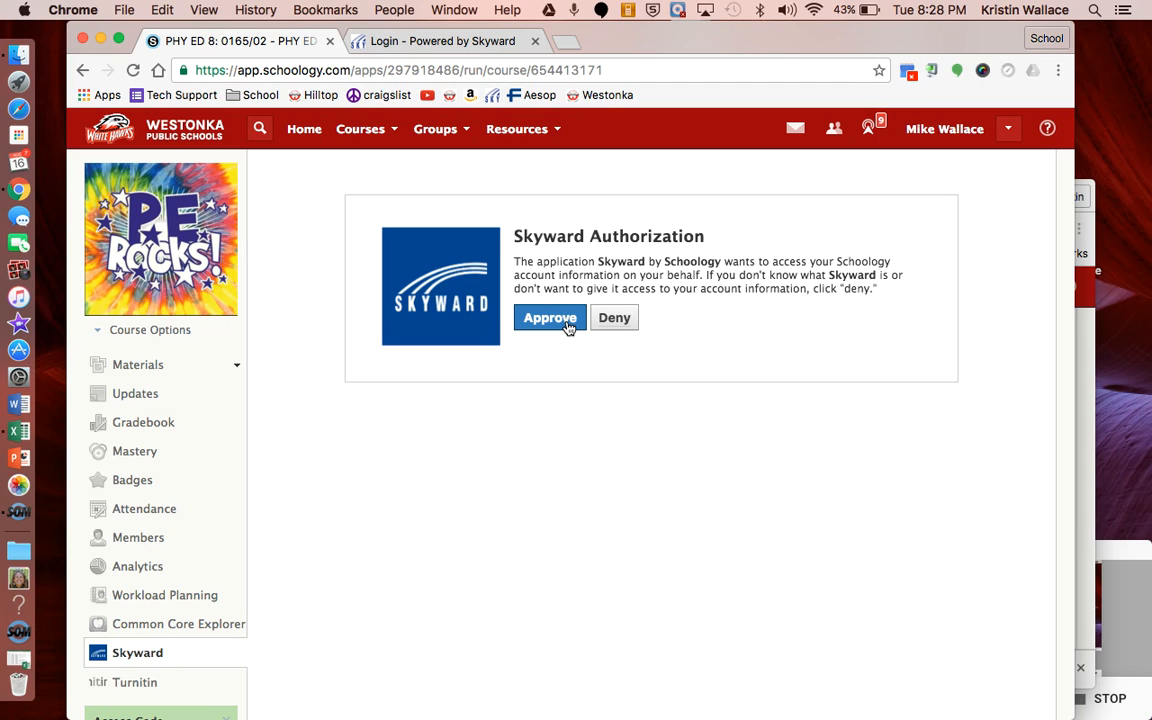
{"action": "left_click", "coordinate": [566, 320]}
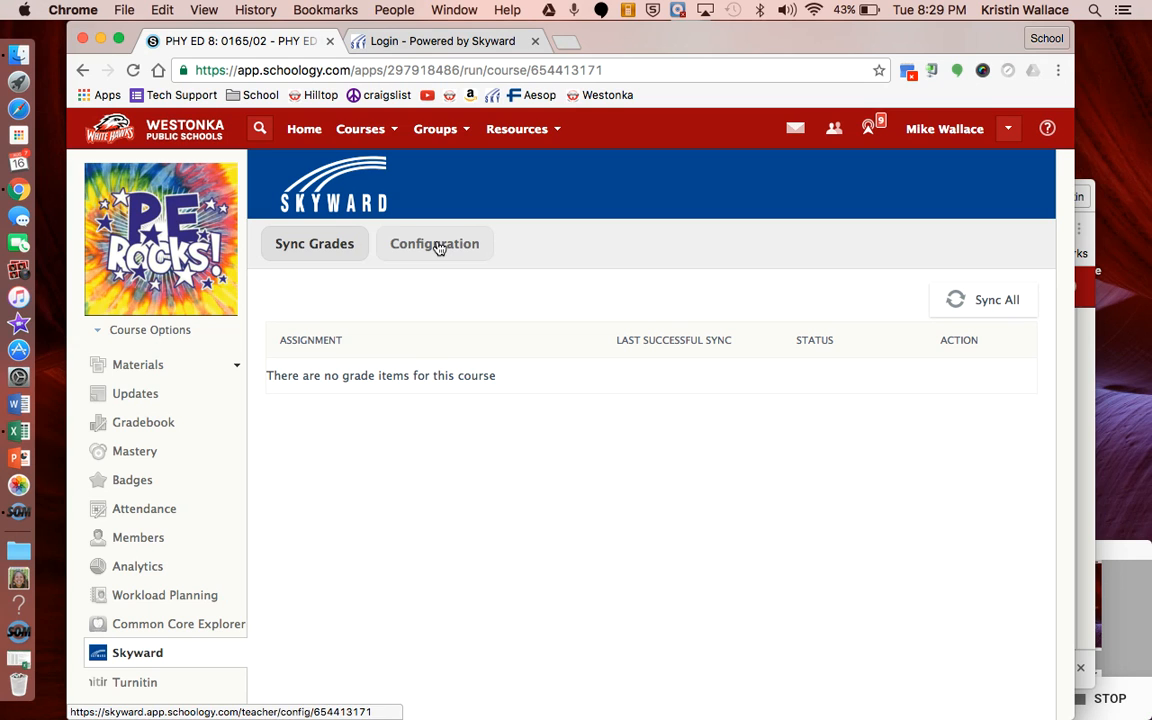
Step: Open the Grade Setup page of the course gradebook to review its categories, grading periods and scales
{"action": "left_click", "coordinate": [139, 431]}
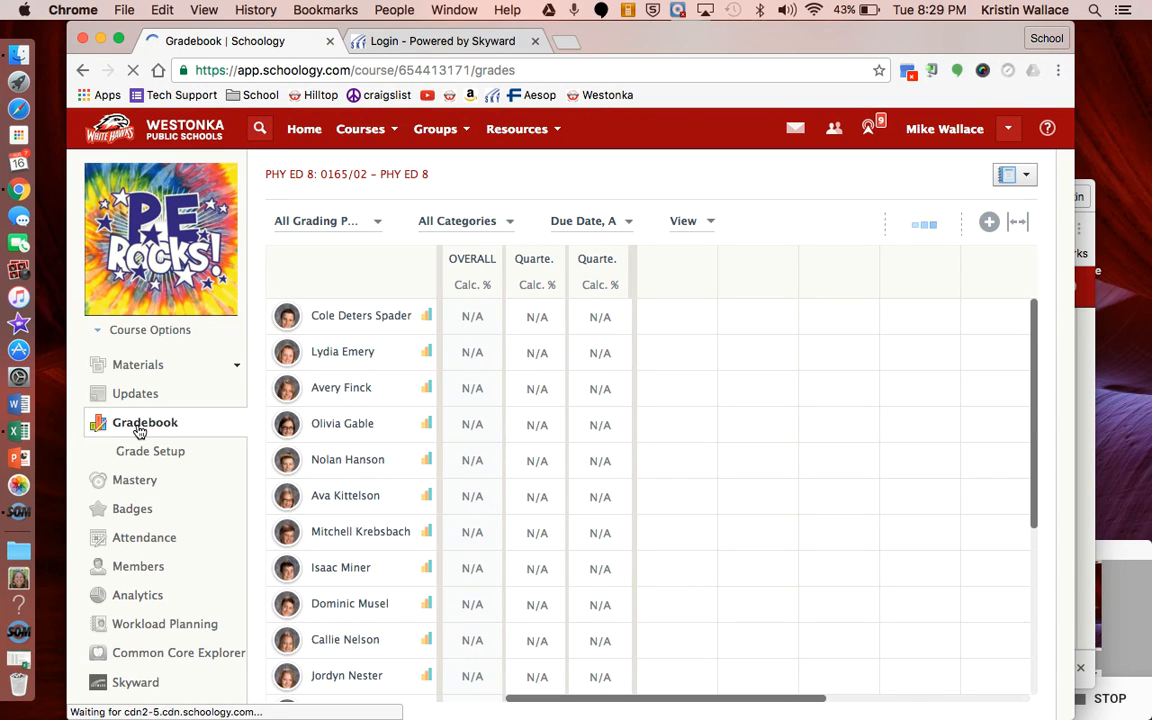
{"action": "left_click", "coordinate": [139, 455]}
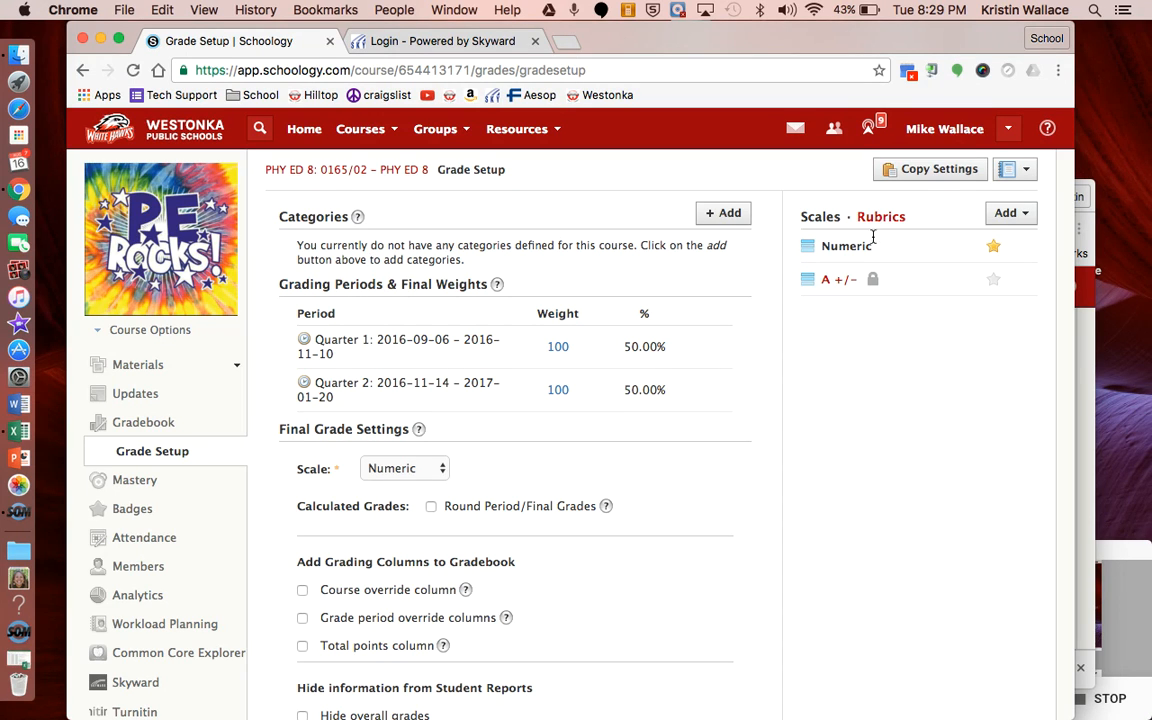
Step: Switch to the Skyward Educator Access Plus window and open the gradebook for the period 4 PHY ED 8 class, 0165 / 04
{"action": "left_click", "coordinate": [1120, 560]}
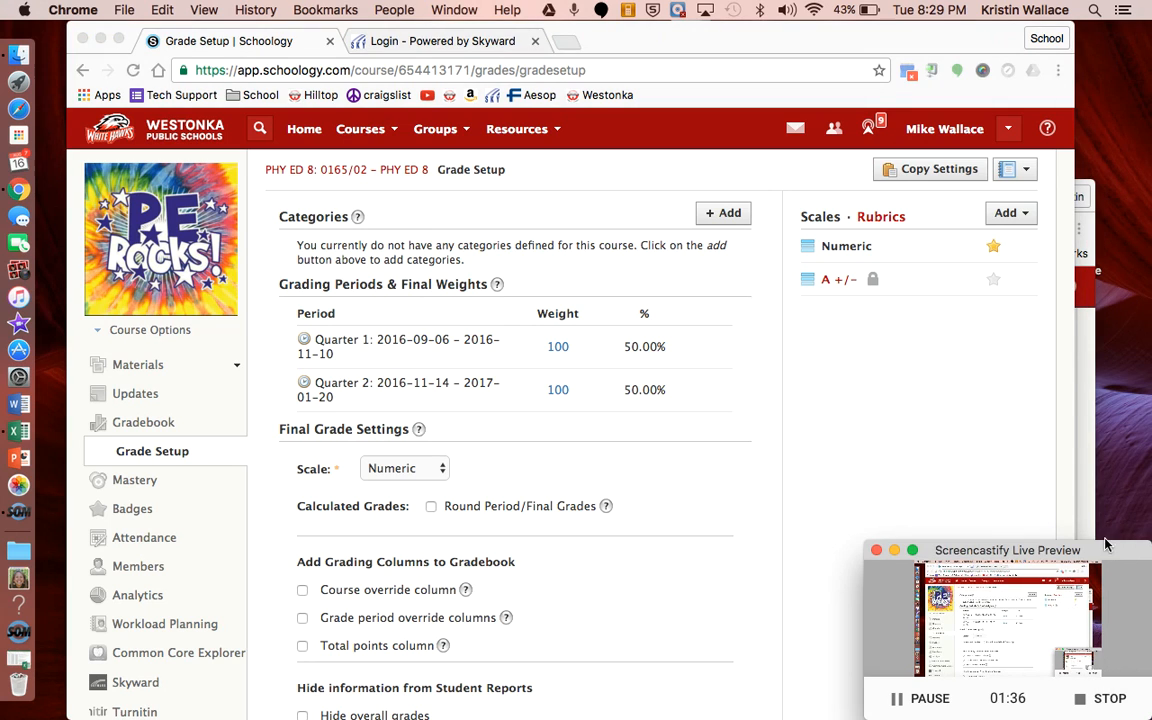
{"action": "left_click_drag", "start_coordinate": [598, 36], "coordinate": [592, 224]}
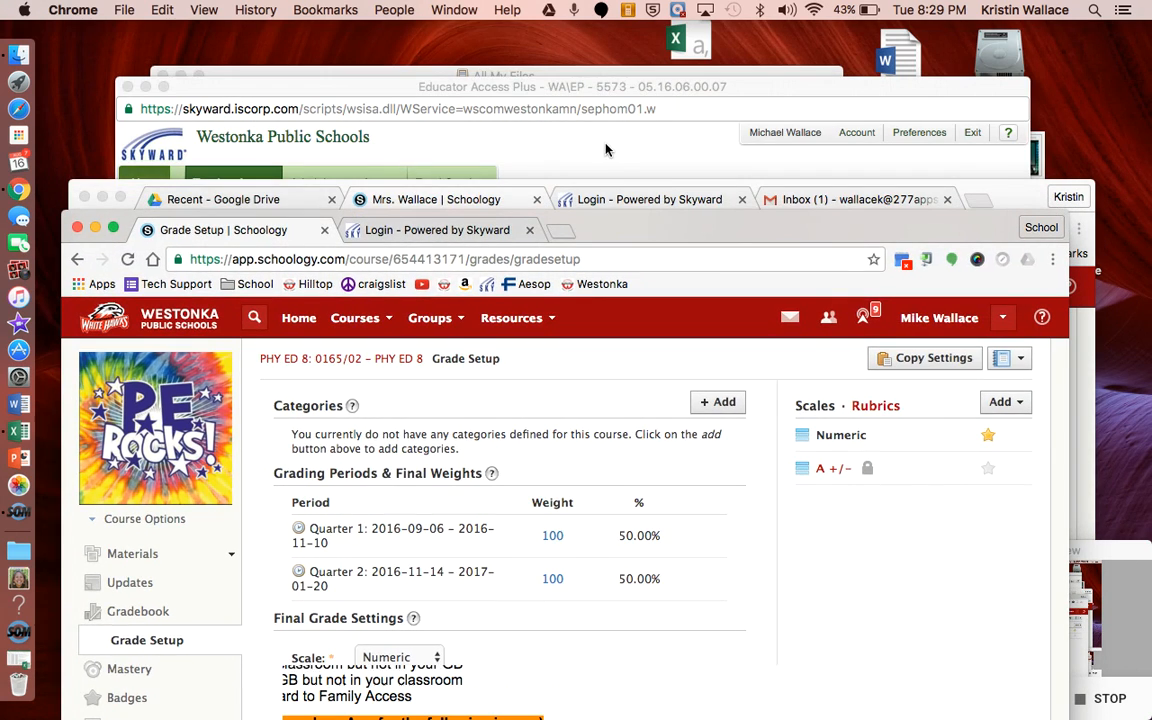
{"action": "left_click", "coordinate": [605, 150]}
{"action": "left_click_drag", "start_coordinate": [376, 86], "coordinate": [354, 61]}
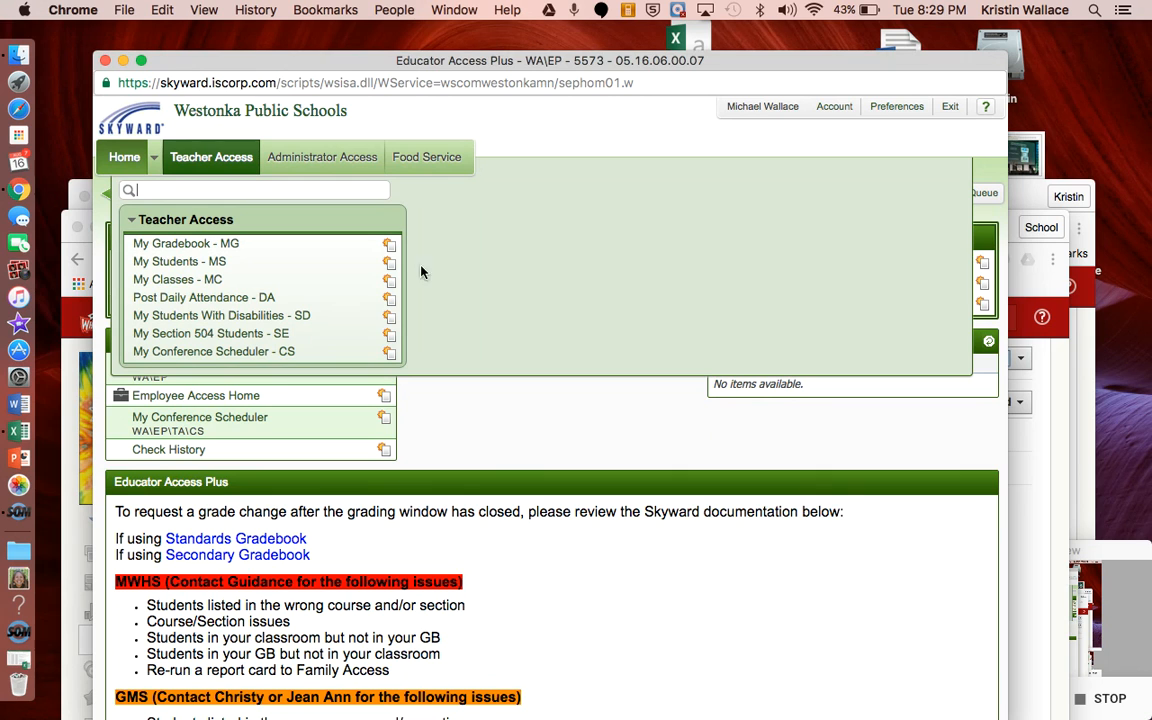
{"action": "left_click", "coordinate": [169, 246]}
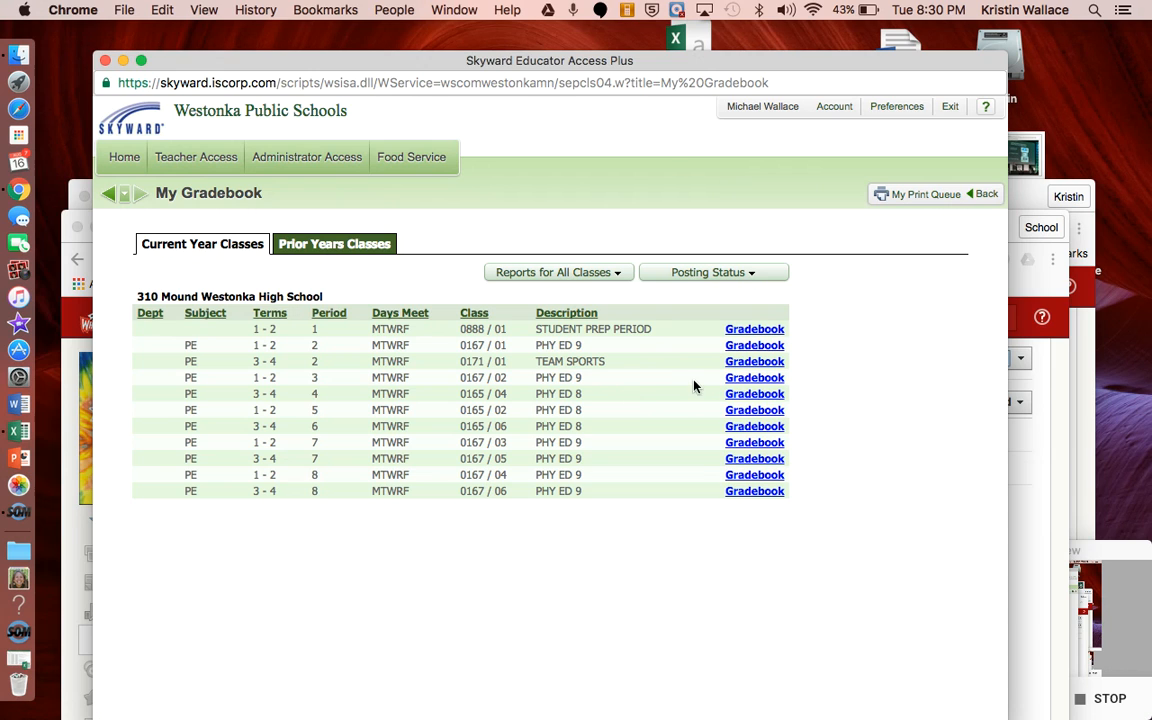
{"action": "left_click", "coordinate": [755, 395]}
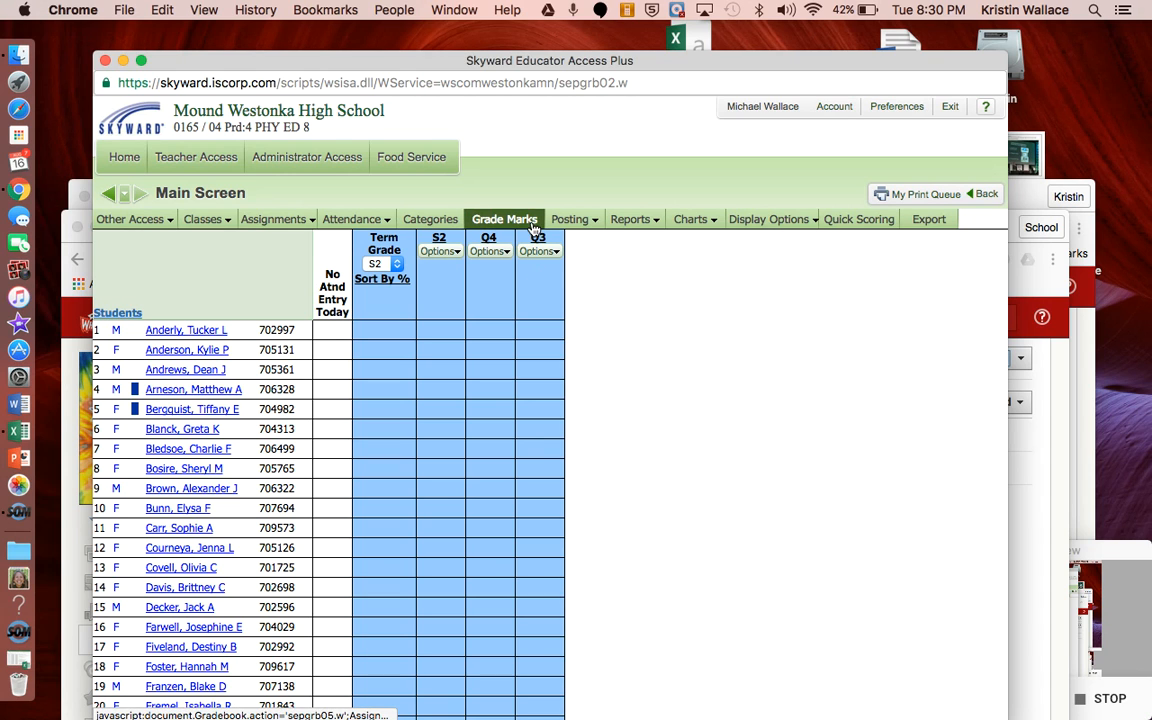
Step: Open the class's grading categories for adding and editing, and exclude all of them
{"action": "left_click", "coordinate": [441, 222]}
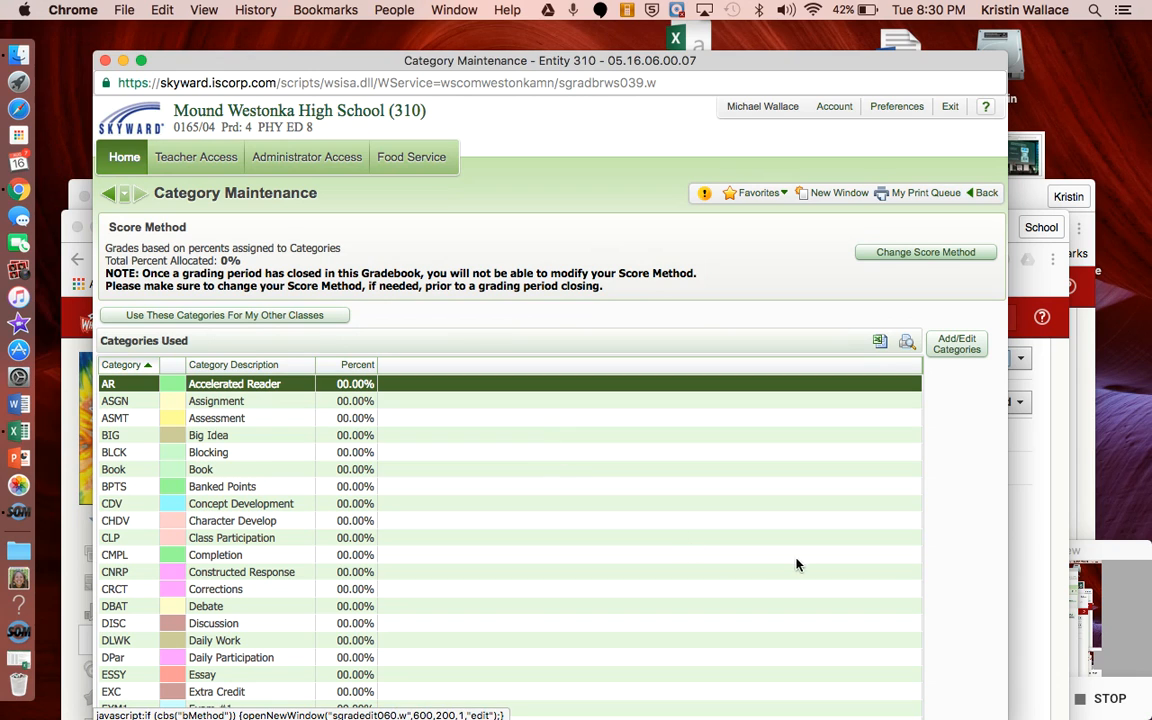
{"action": "left_click", "coordinate": [955, 345]}
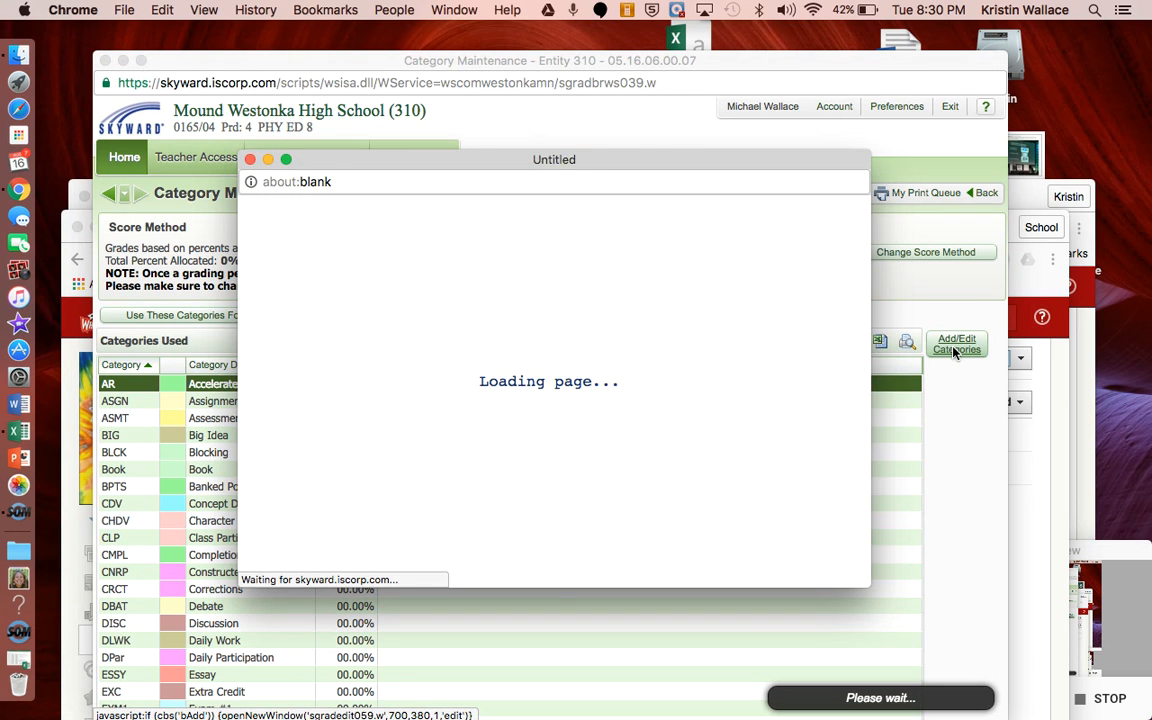
{"action": "scroll", "coordinate": [664, 397], "scroll_direction": "down", "scroll_amount": 1}
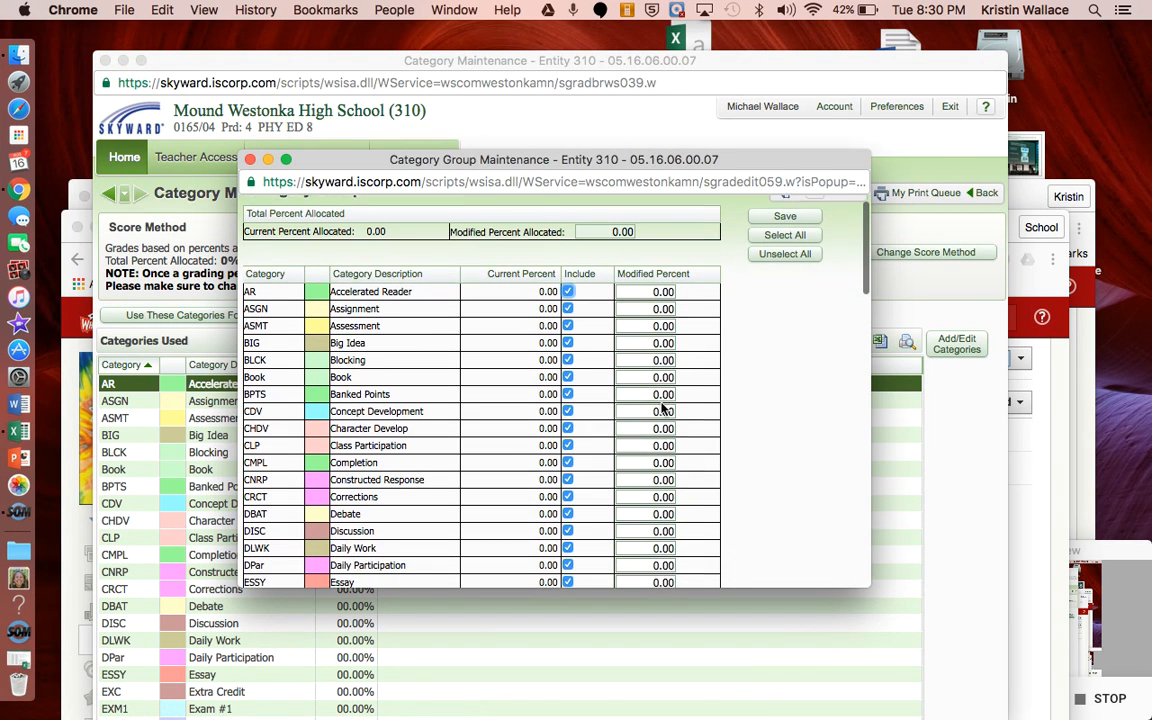
{"action": "left_click", "coordinate": [763, 267]}
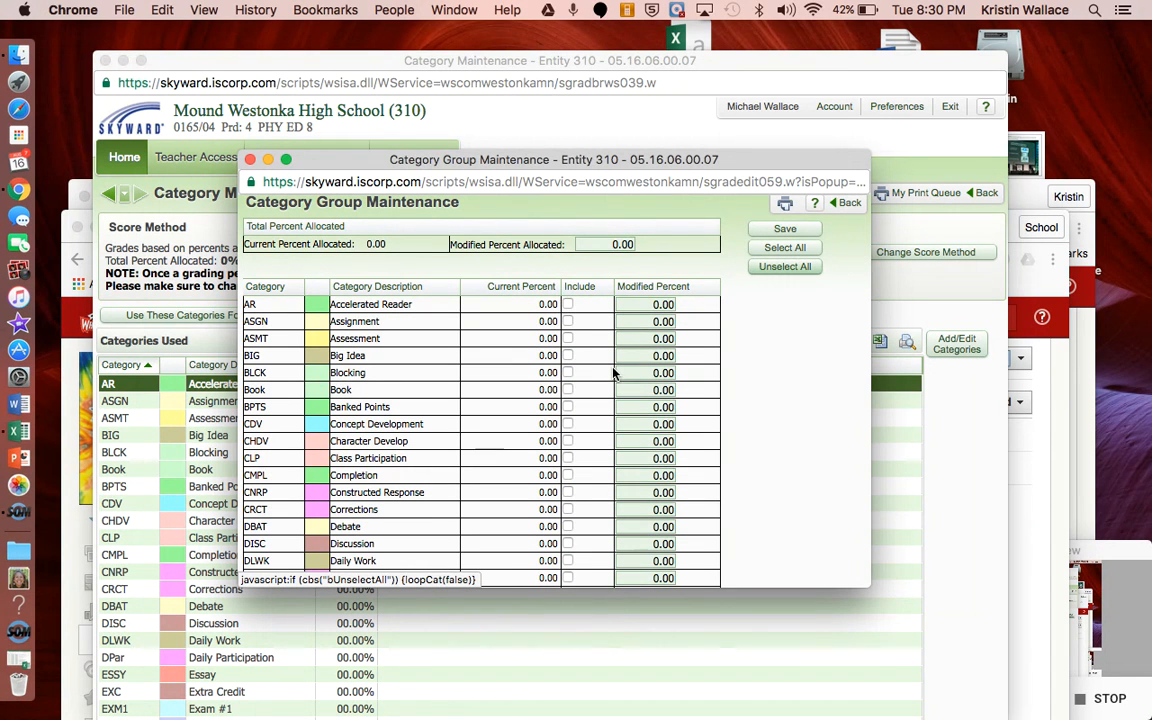
Step: Include the Summative Assessment (SASS) category in the class's category group
{"action": "scroll", "coordinate": [632, 456], "scroll_direction": "down", "scroll_amount": 6}
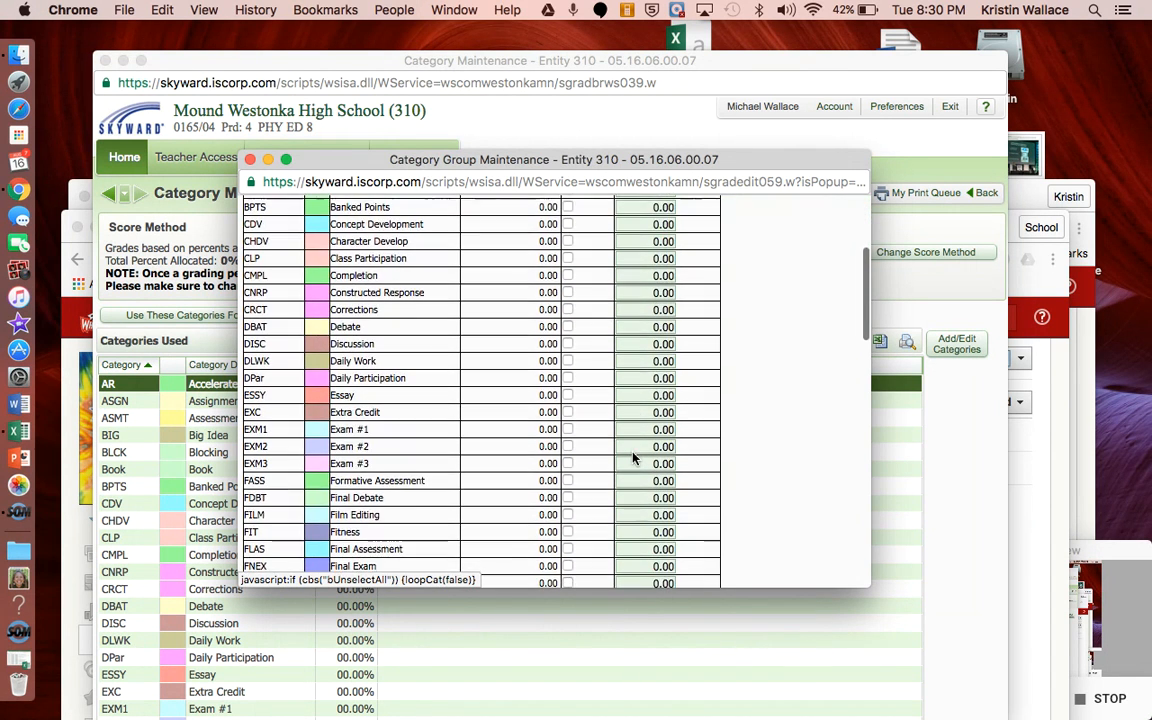
{"action": "scroll", "coordinate": [632, 457], "scroll_direction": "down", "scroll_amount": 8}
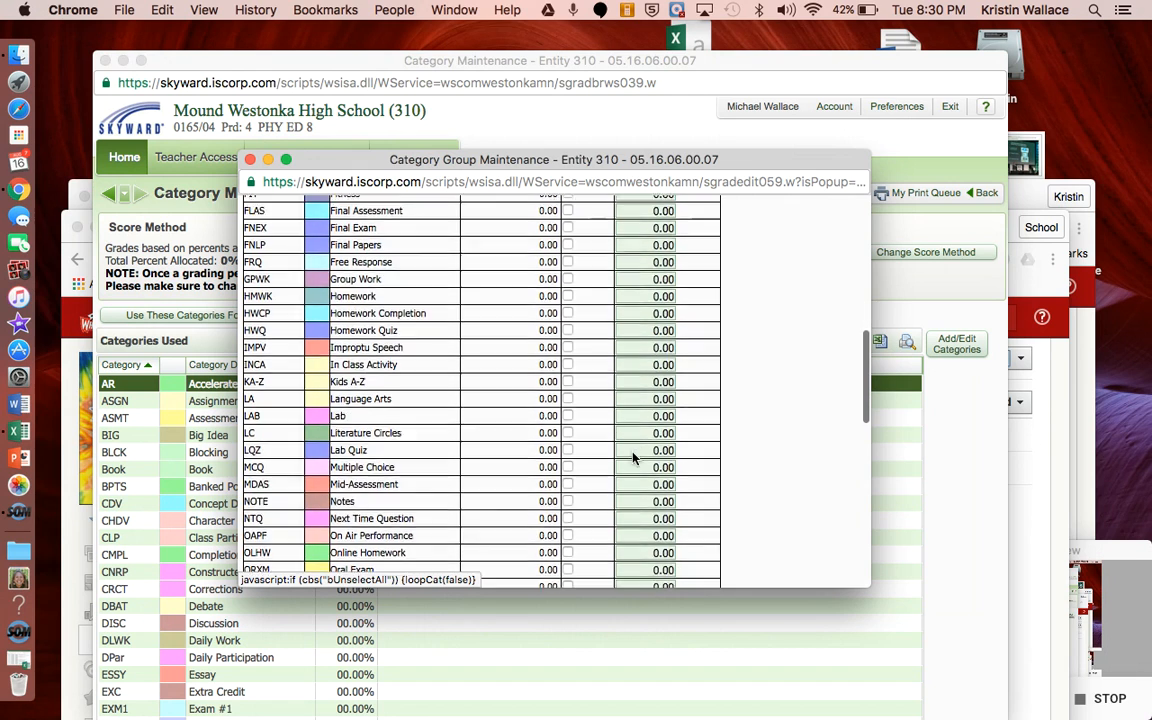
{"action": "scroll", "coordinate": [632, 457], "scroll_direction": "down", "scroll_amount": 2}
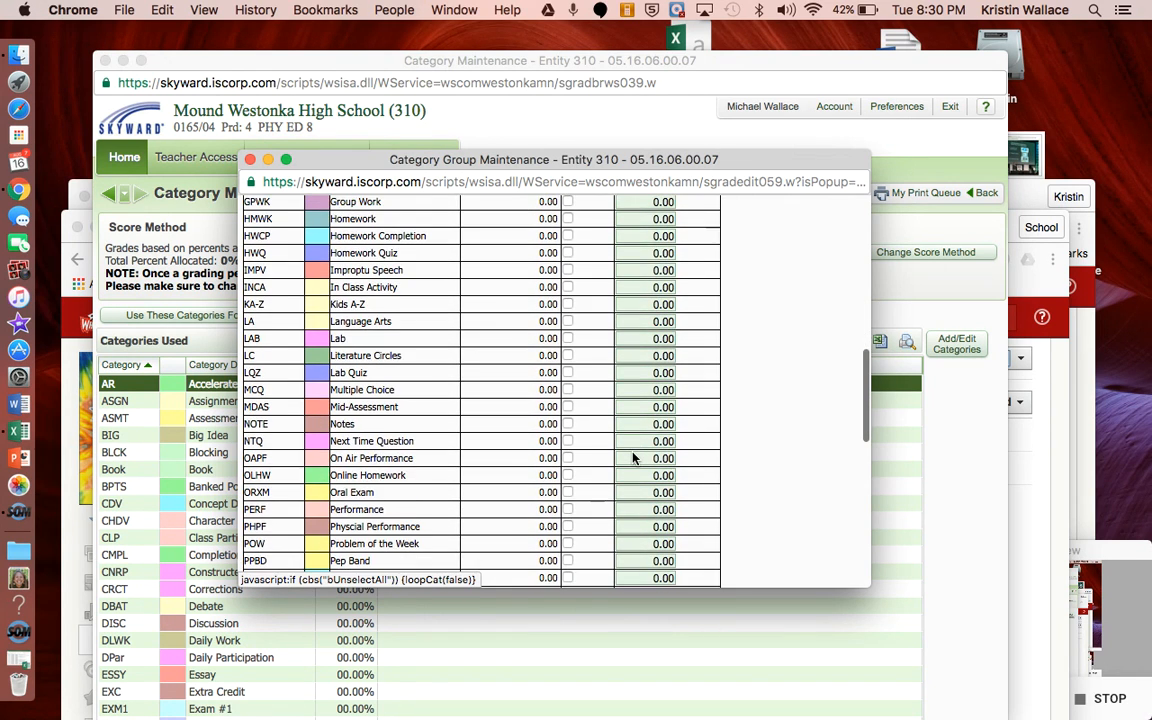
{"action": "scroll", "coordinate": [632, 457], "scroll_direction": "down", "scroll_amount": 2}
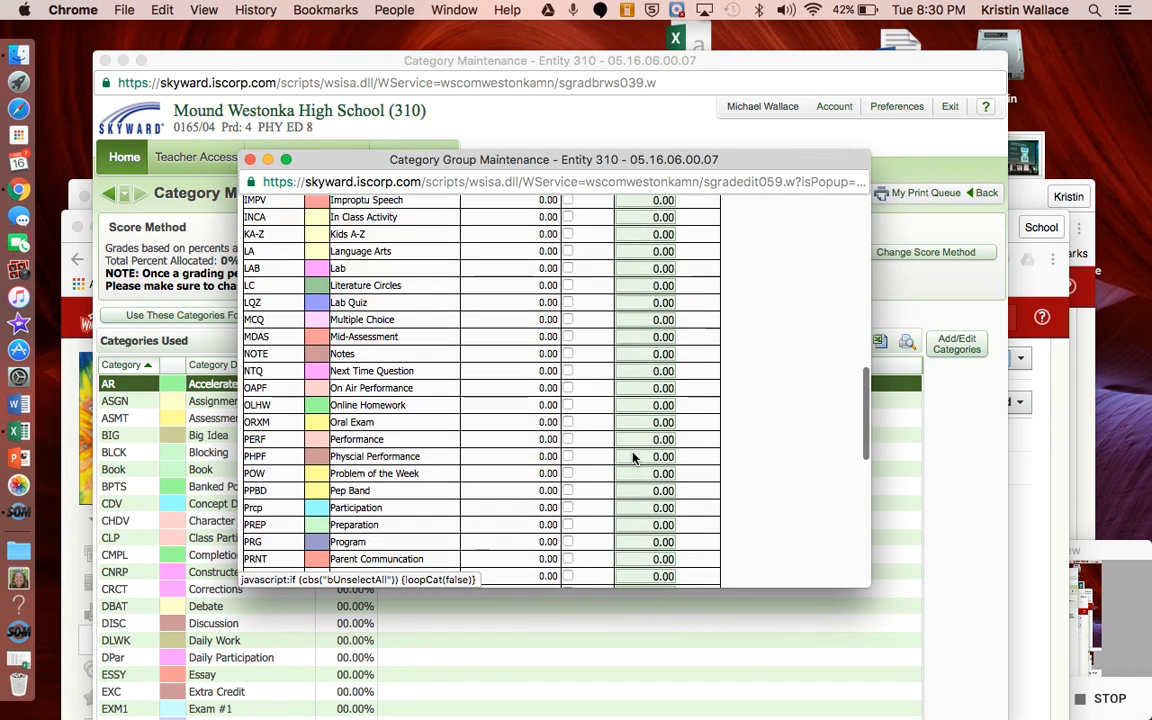
{"action": "scroll", "coordinate": [632, 457], "scroll_direction": "down", "scroll_amount": 5}
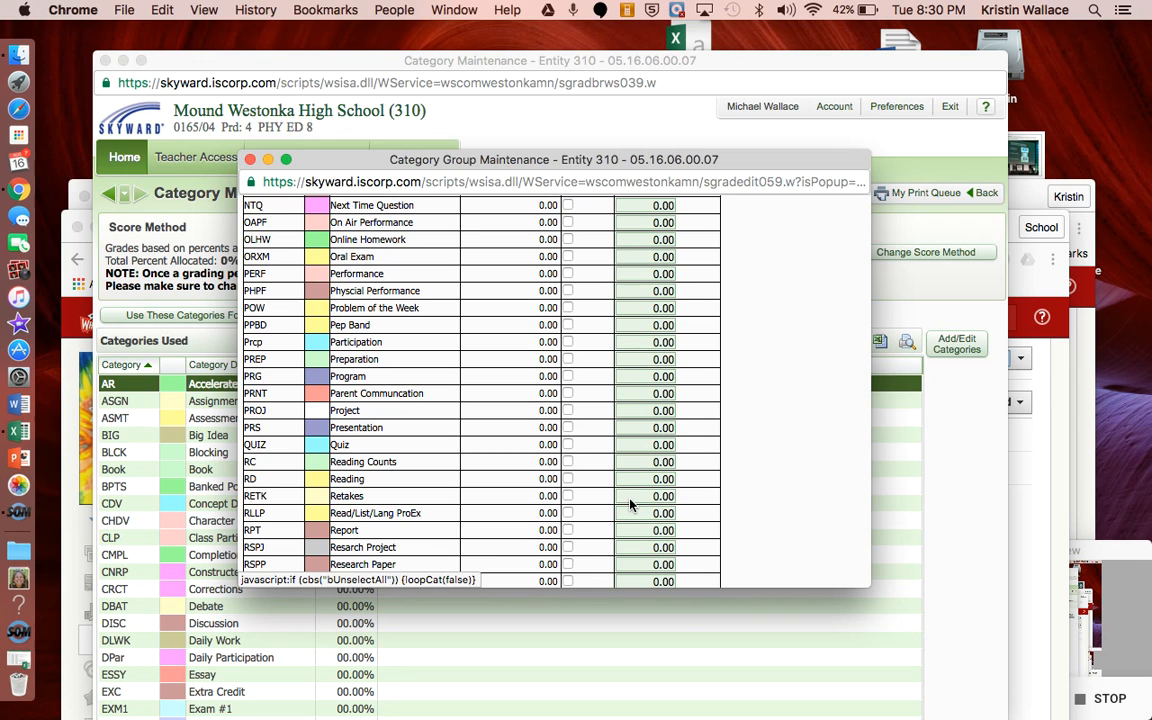
{"action": "scroll", "coordinate": [643, 541], "scroll_direction": "down", "scroll_amount": 5}
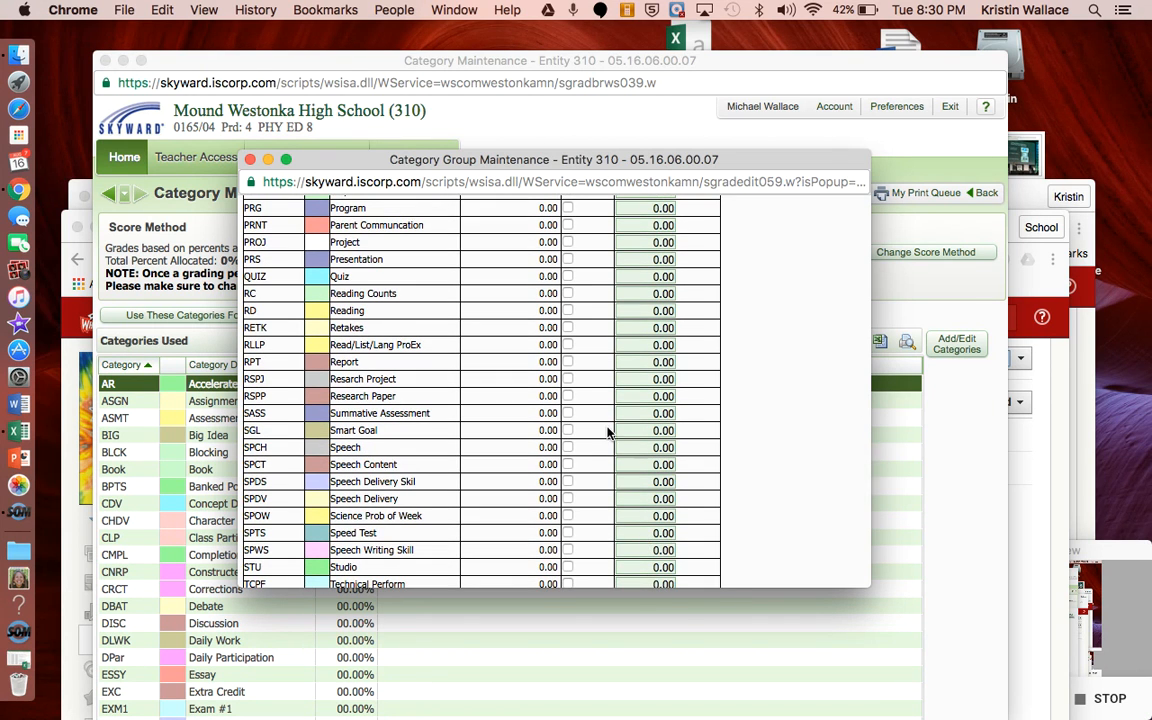
{"action": "left_click", "coordinate": [567, 412]}
Step: Include the Formative Assessment (FASS) category in the class's category group
{"action": "scroll", "coordinate": [587, 383], "scroll_direction": "up", "scroll_amount": 8}
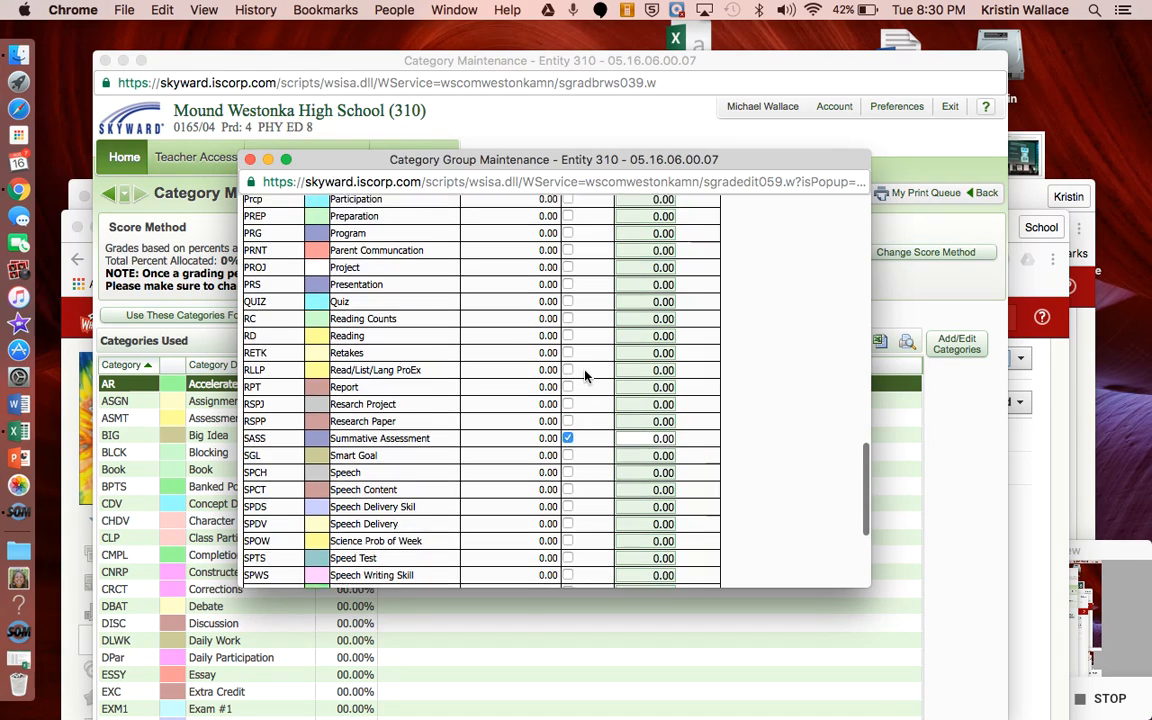
{"action": "scroll", "coordinate": [586, 376], "scroll_direction": "up", "scroll_amount": 7}
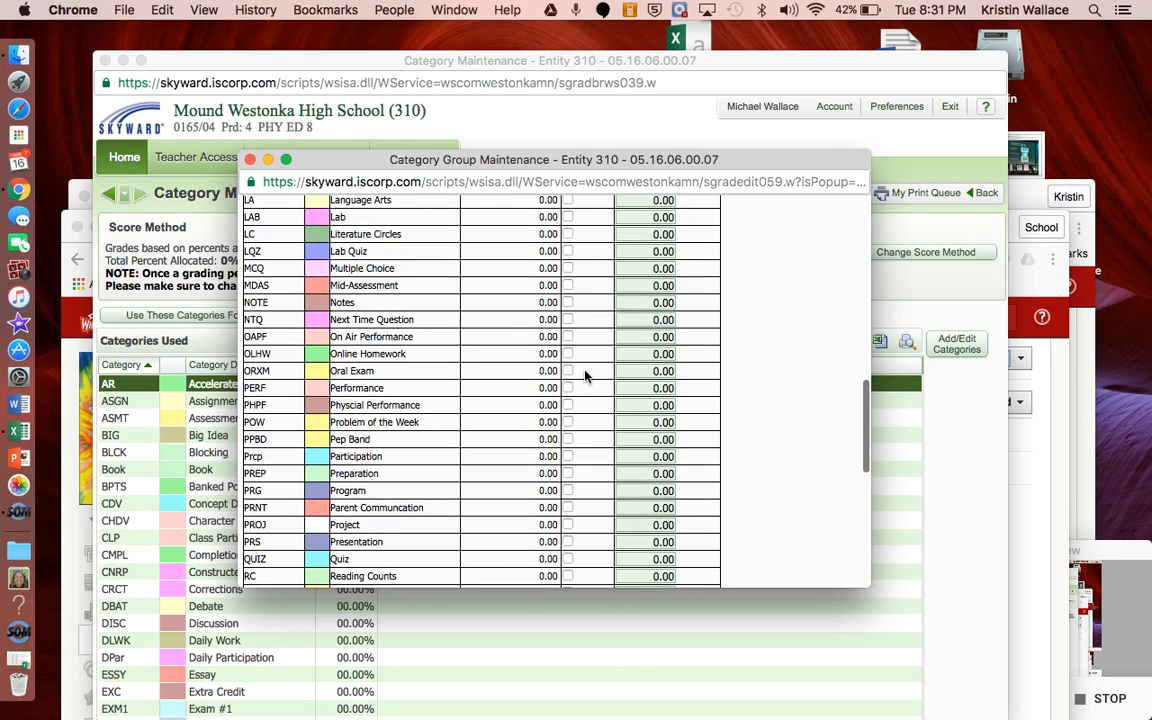
{"action": "scroll", "coordinate": [586, 376], "scroll_direction": "up", "scroll_amount": 3}
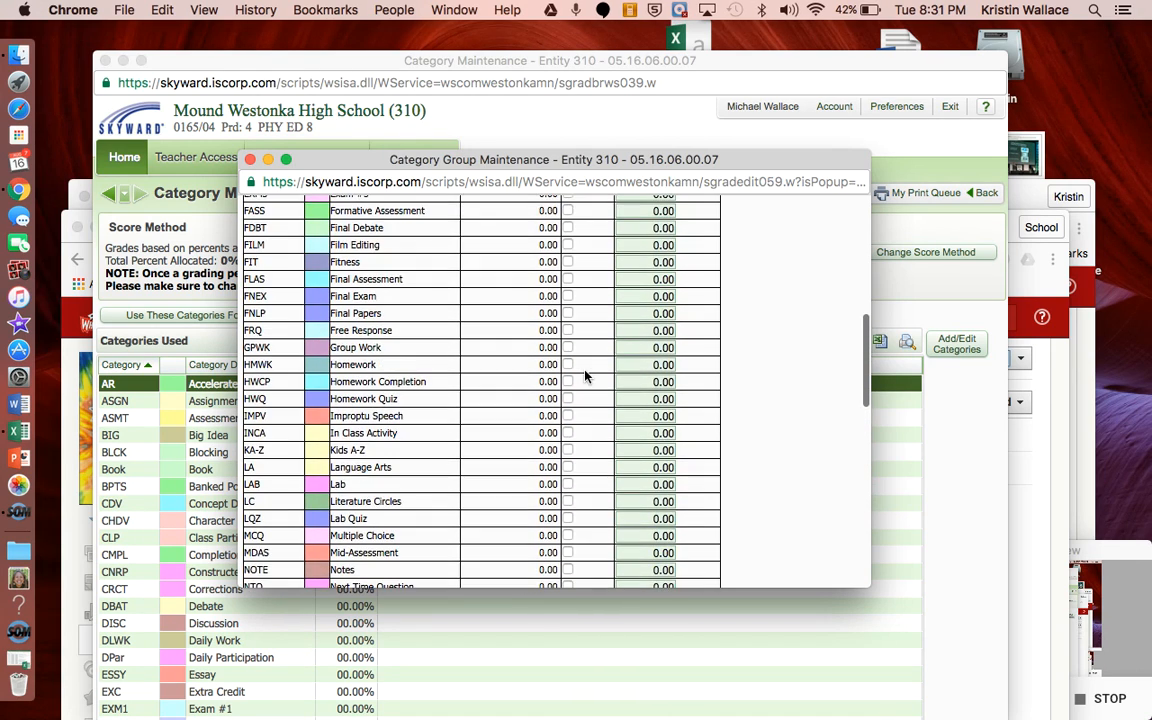
{"action": "left_click", "coordinate": [567, 279]}
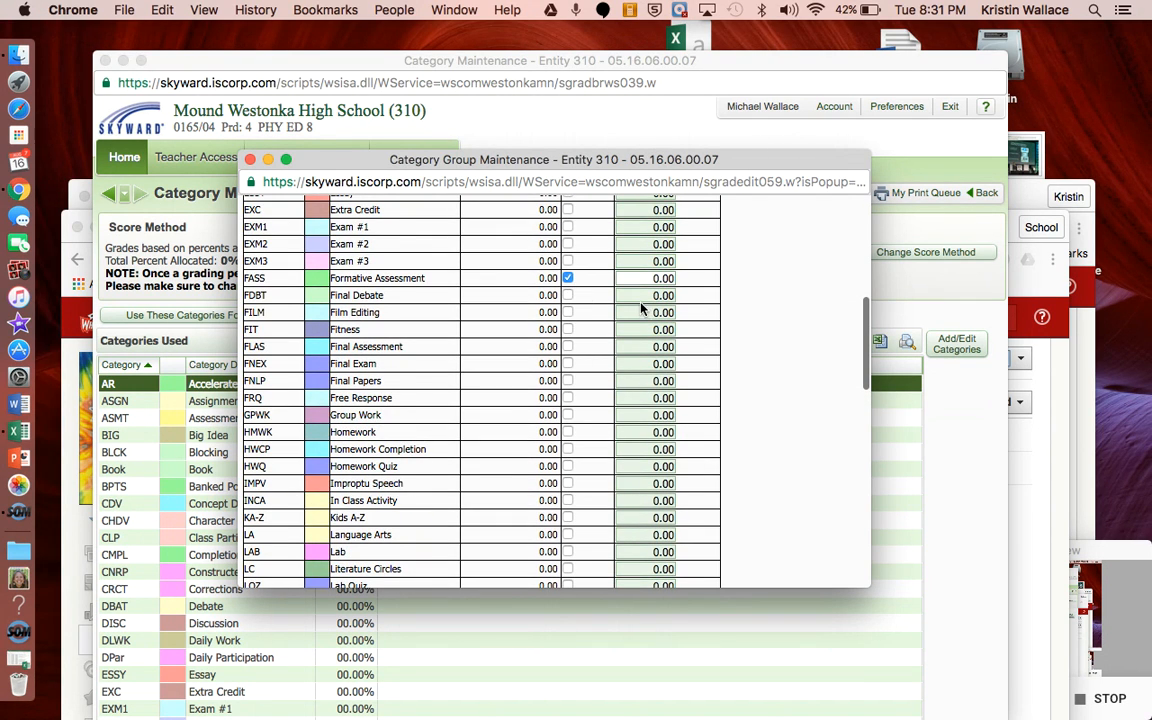
{"action": "scroll", "coordinate": [640, 315], "scroll_direction": "up", "scroll_amount": 10}
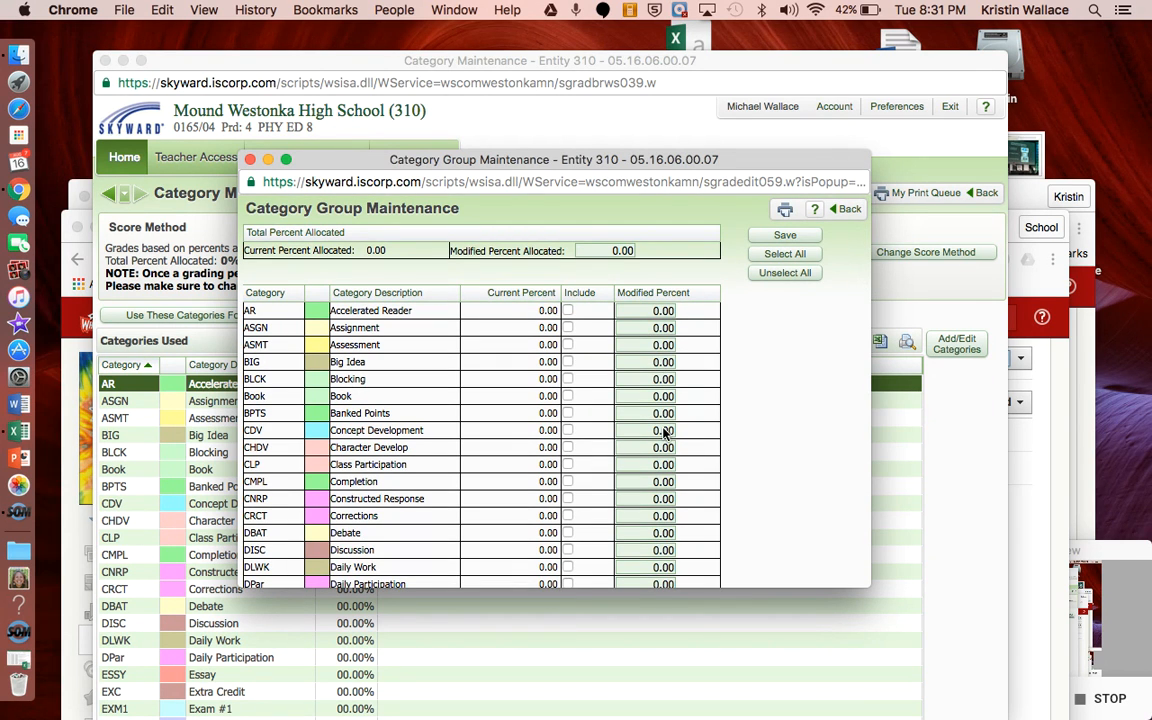
{"action": "scroll", "coordinate": [665, 432], "scroll_direction": "down", "scroll_amount": 2}
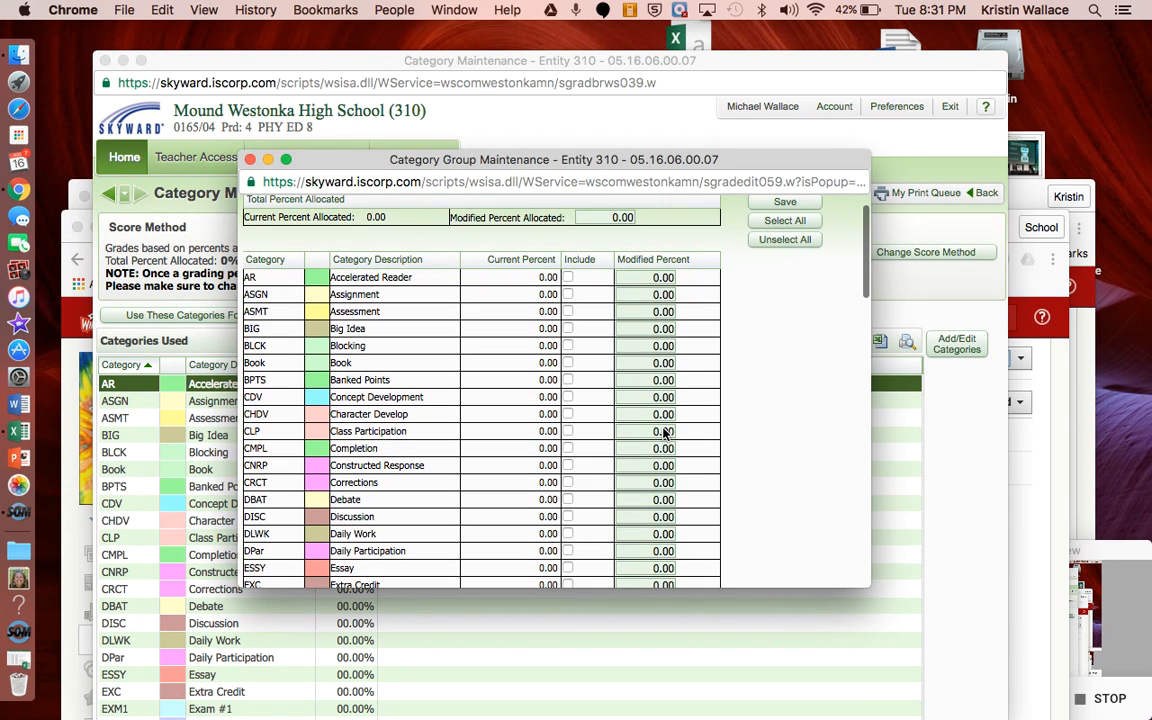
{"action": "scroll", "coordinate": [665, 432], "scroll_direction": "up", "scroll_amount": 2}
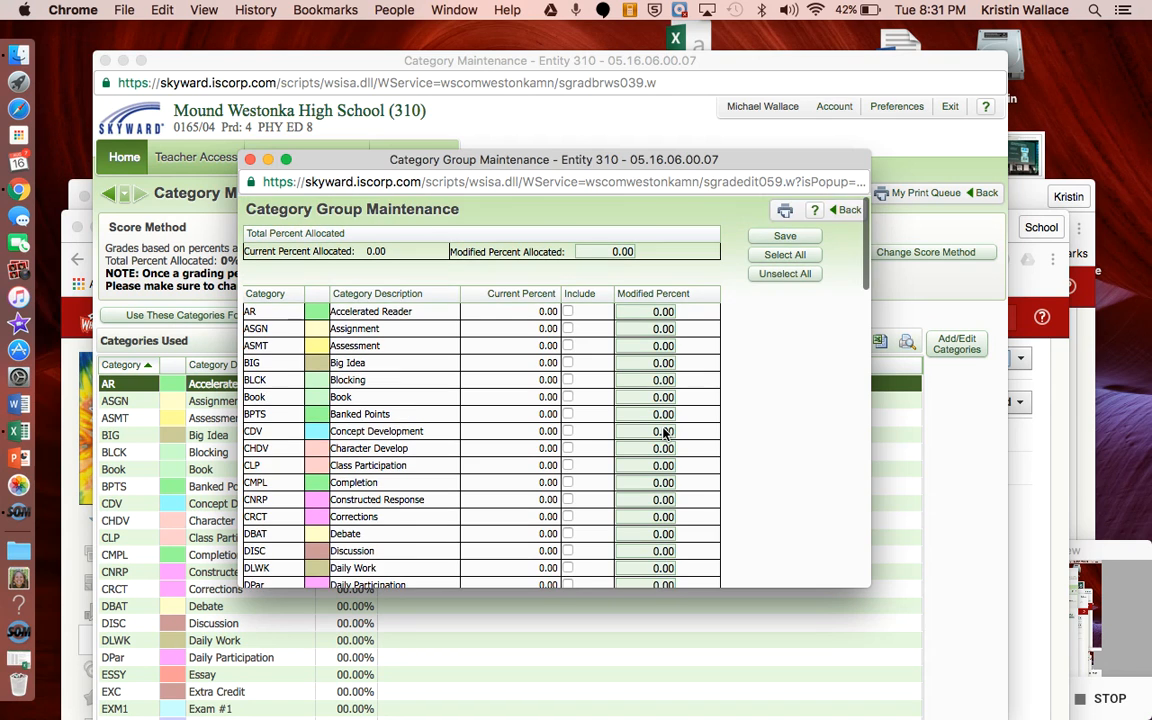
{"action": "left_click", "coordinate": [770, 235]}
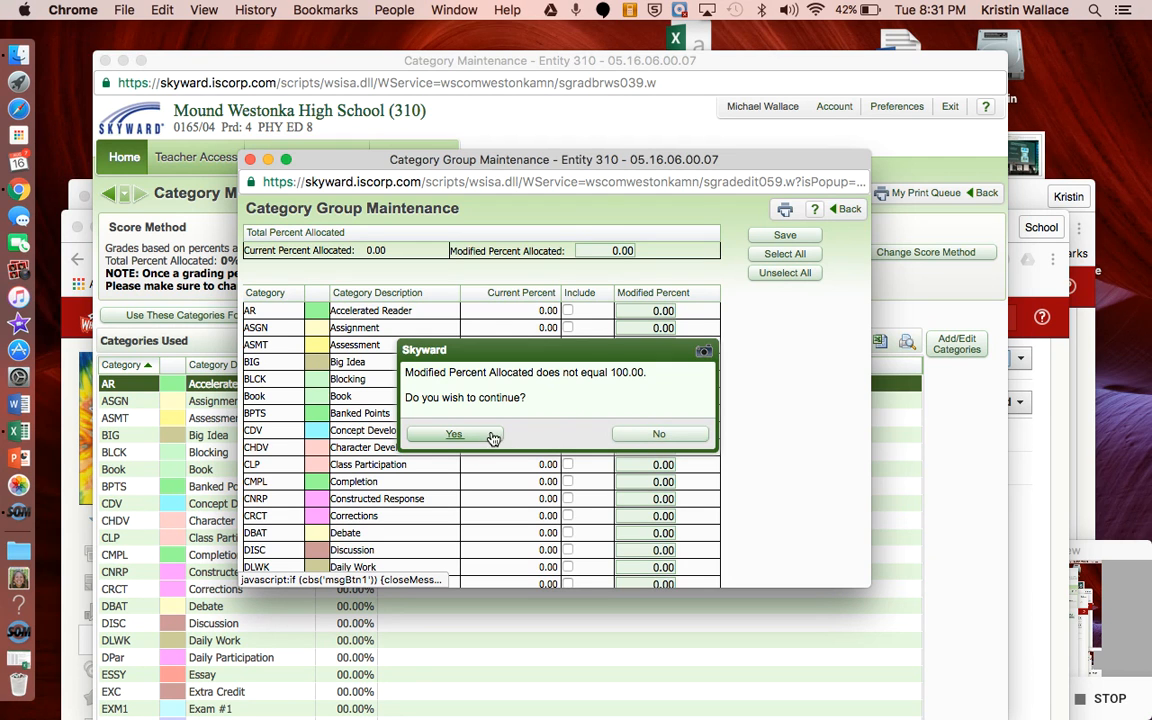
{"action": "left_click", "coordinate": [643, 434]}
Step: Set the modified percent of the Formative Assessment category to 20
{"action": "scroll", "coordinate": [636, 448], "scroll_direction": "down", "scroll_amount": 2}
{"action": "scroll", "coordinate": [636, 455], "scroll_direction": "down", "scroll_amount": 3}
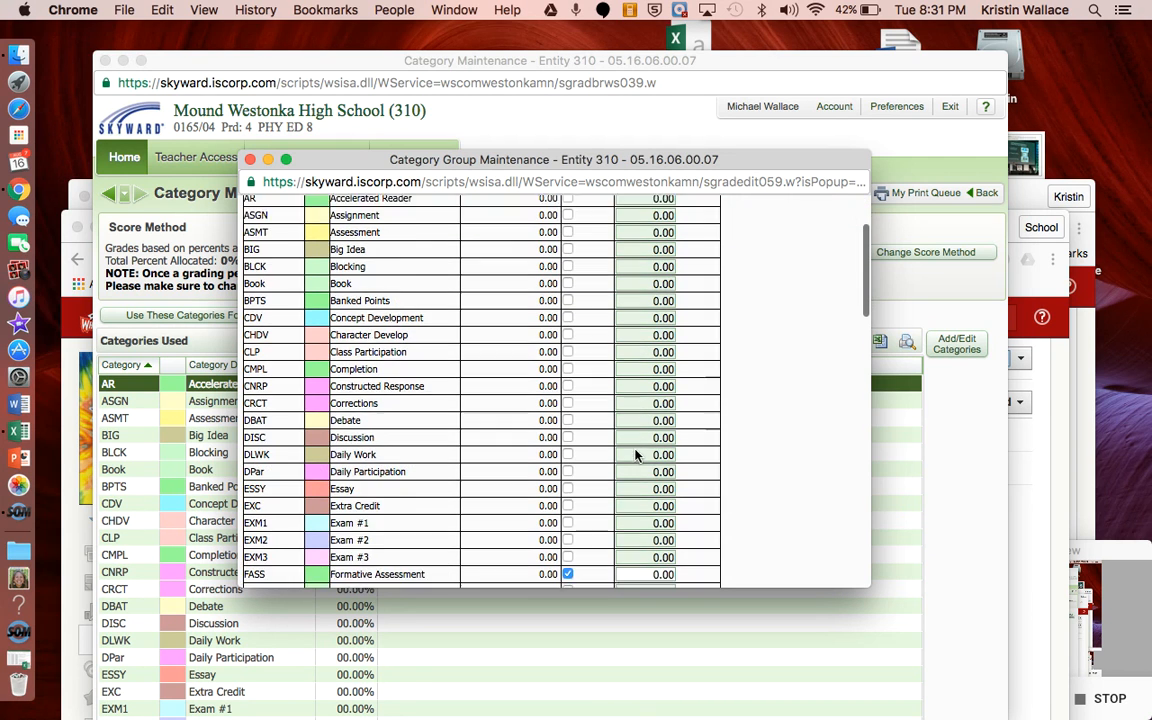
{"action": "left_click", "coordinate": [659, 474]}
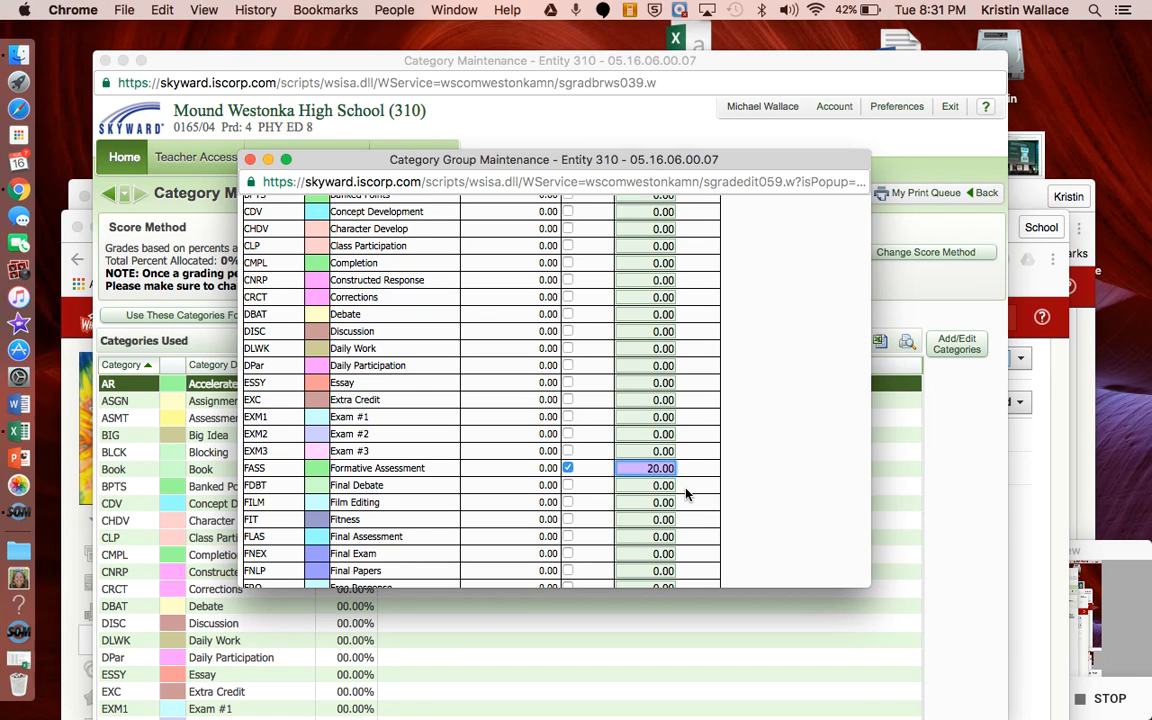
Step: Set the modified percent of the Summative Assessment category to 80 and save the category group
{"action": "scroll", "coordinate": [686, 488], "scroll_direction": "down", "scroll_amount": 10}
{"action": "scroll", "coordinate": [686, 493], "scroll_direction": "down", "scroll_amount": 5}
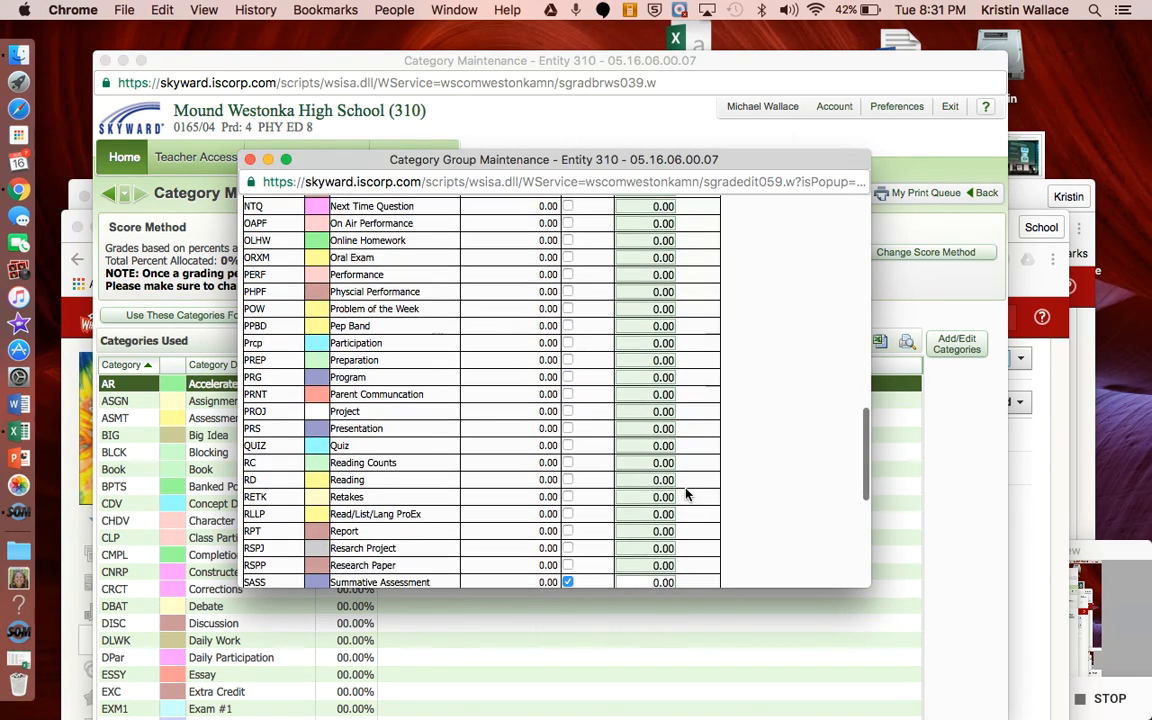
{"action": "left_click", "coordinate": [648, 468]}
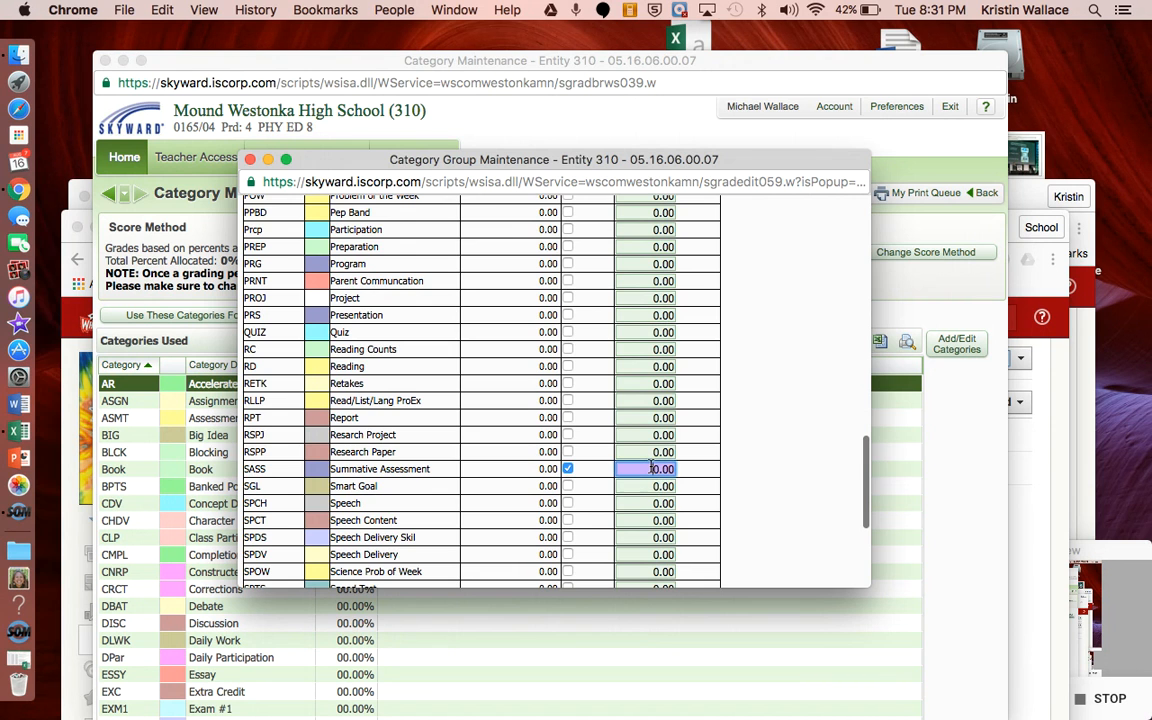
{"action": "scroll", "coordinate": [652, 469], "scroll_direction": "up", "scroll_amount": 15}
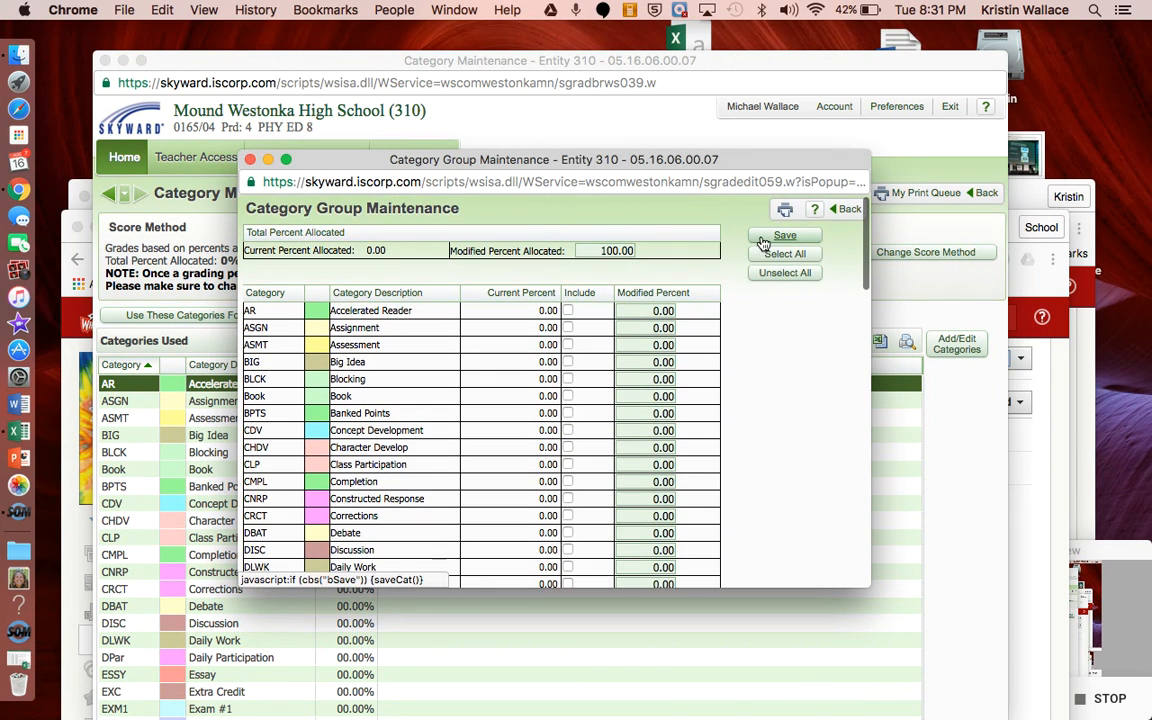
{"action": "left_click", "coordinate": [762, 240]}
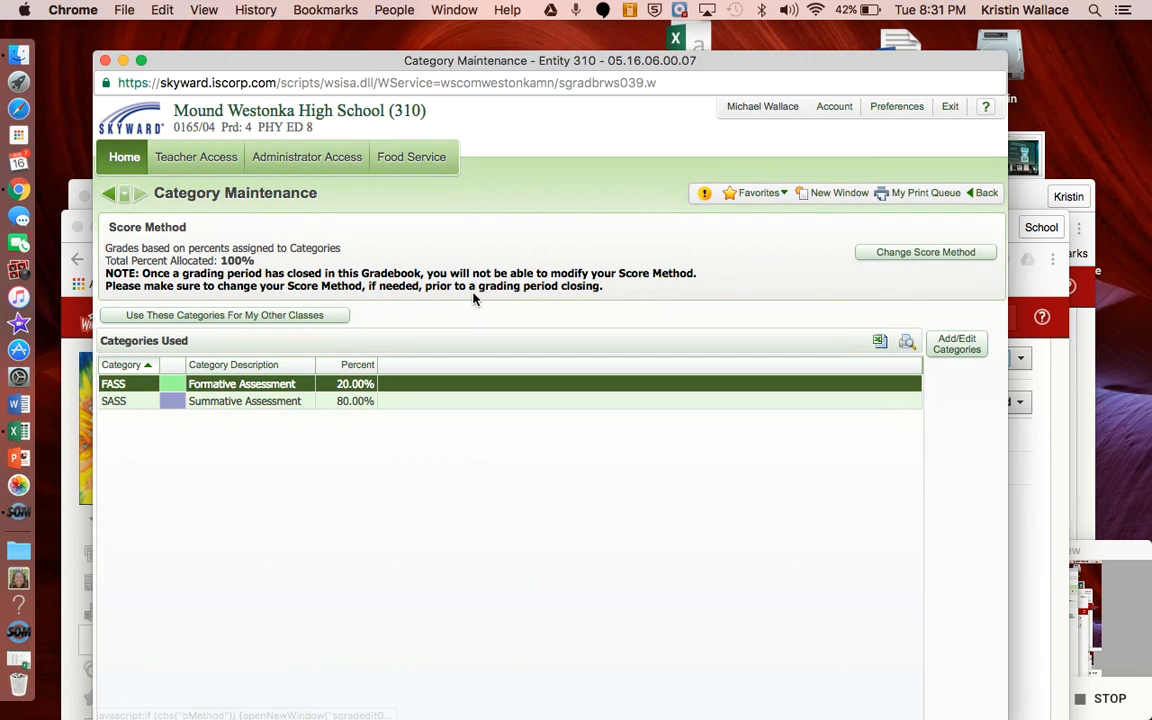
Step: Apply this category setup to all the other PHY ED and TEAM SPORTS classes, leaving out STUDENT PREP PERIOD, and save
{"action": "left_click", "coordinate": [280, 318]}
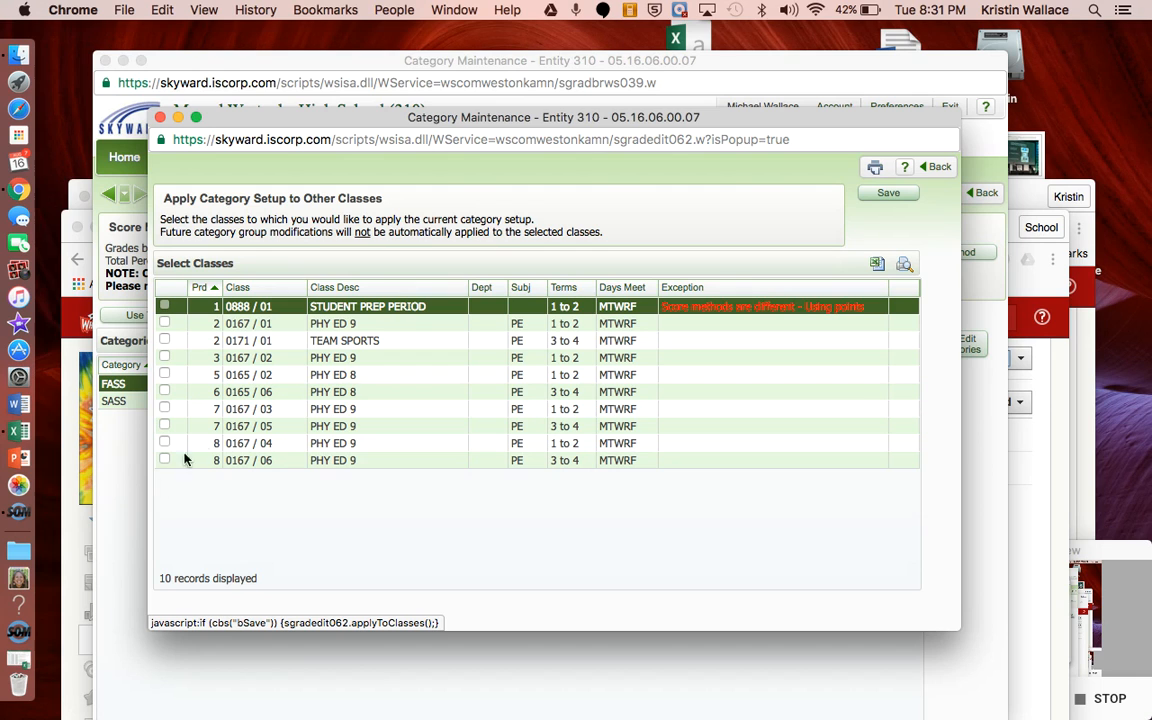
{"action": "left_click", "coordinate": [164, 323]}
{"action": "left_click", "coordinate": [164, 340]}
{"action": "left_click", "coordinate": [164, 357]}
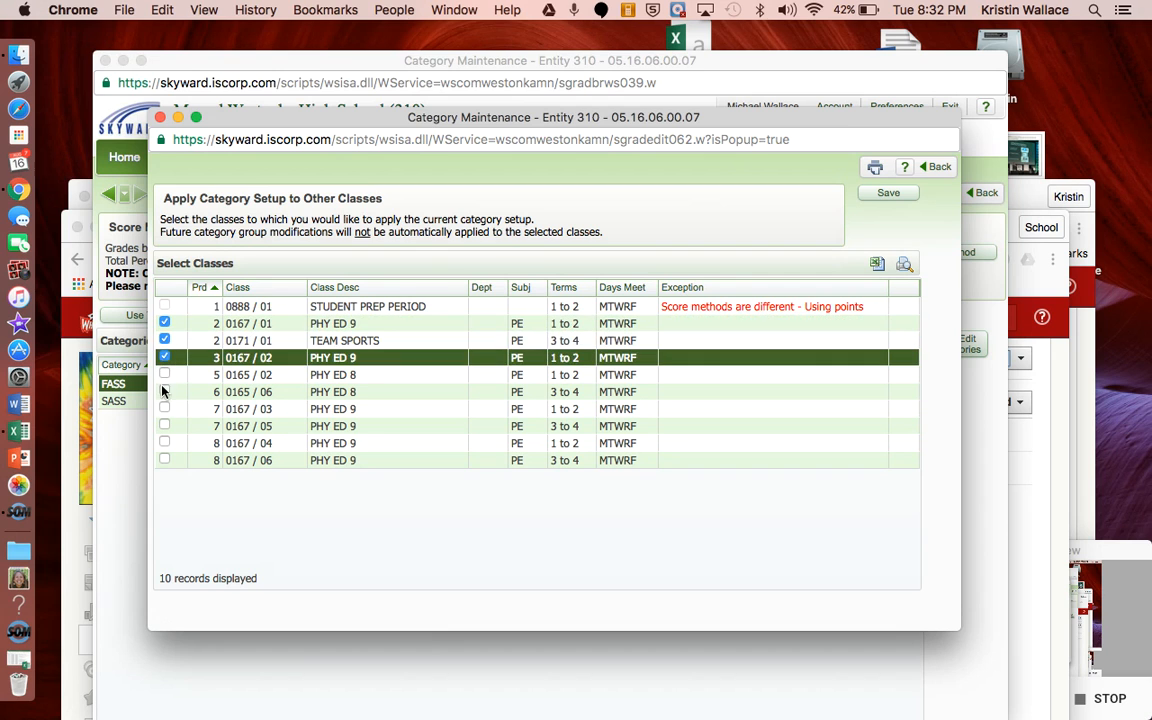
{"action": "left_click", "coordinate": [164, 374]}
{"action": "left_click", "coordinate": [164, 391]}
{"action": "left_click", "coordinate": [164, 408]}
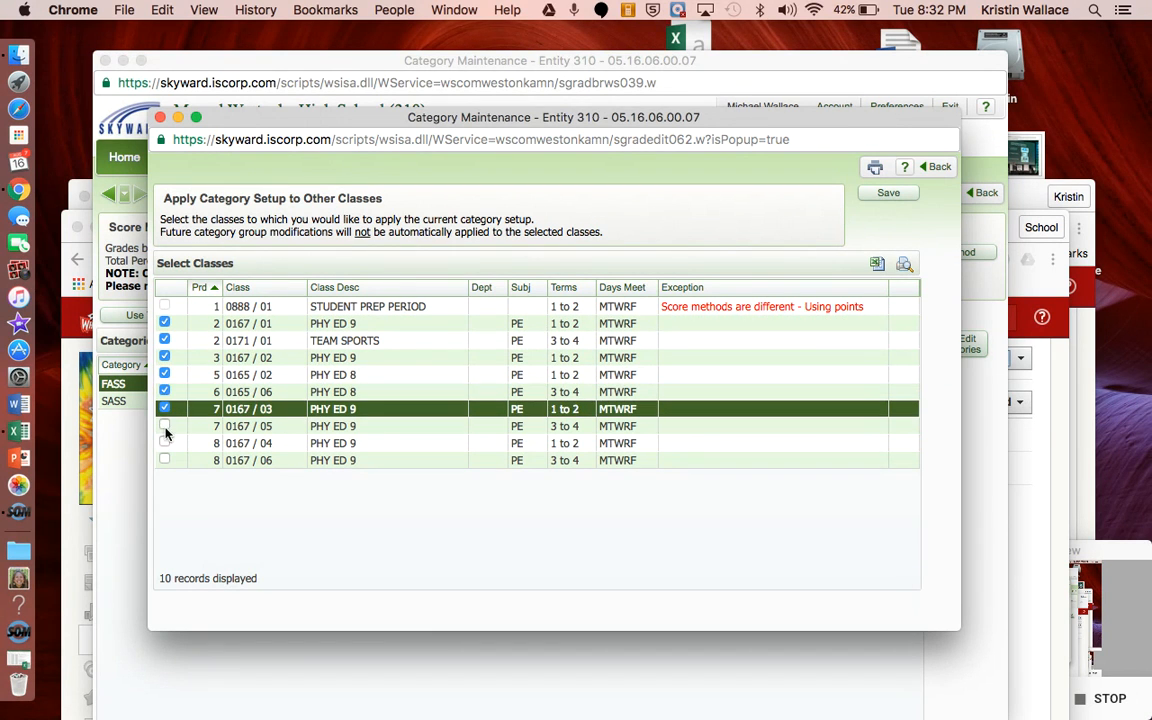
{"action": "left_click", "coordinate": [164, 425]}
{"action": "left_click", "coordinate": [164, 443]}
{"action": "left_click", "coordinate": [164, 460]}
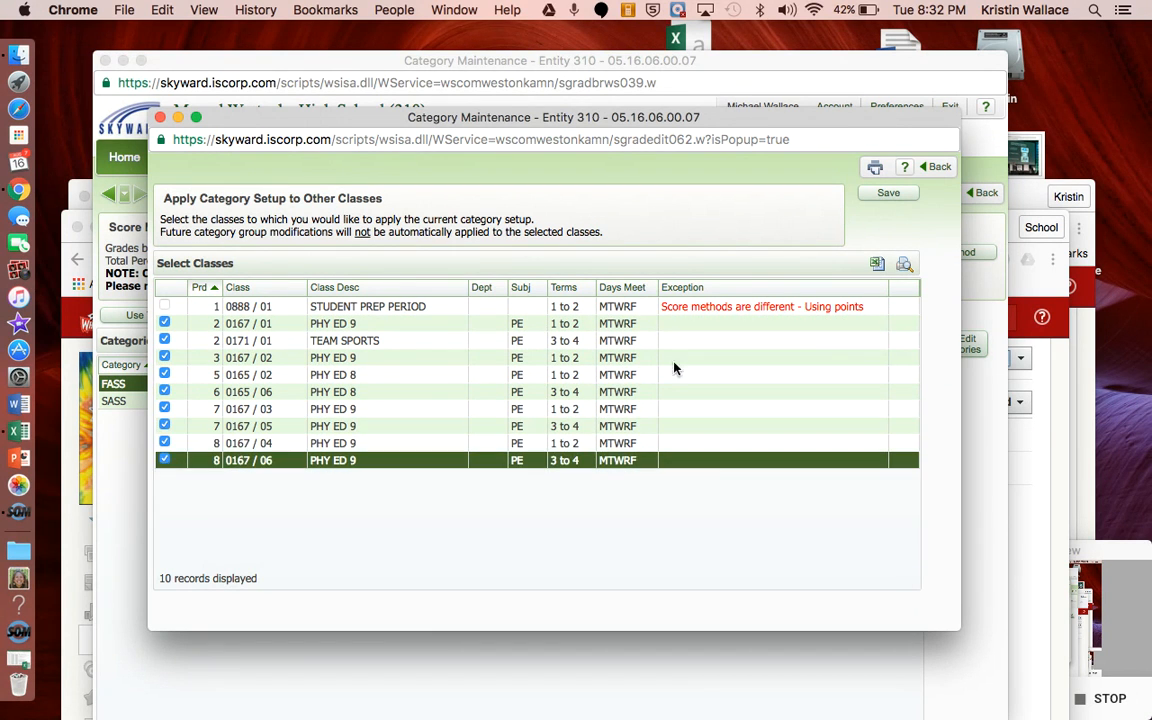
{"action": "left_click", "coordinate": [888, 194]}
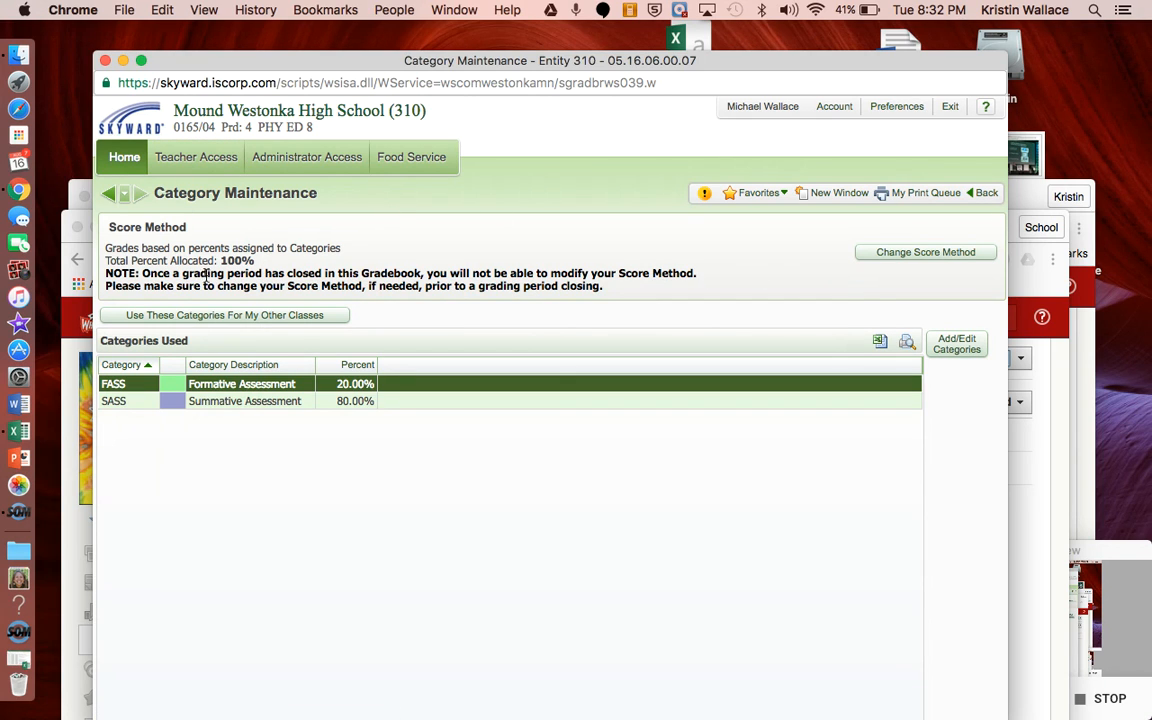
Step: Save the class's score method with grades based on percents assigned to categories
{"action": "left_click", "coordinate": [891, 256]}
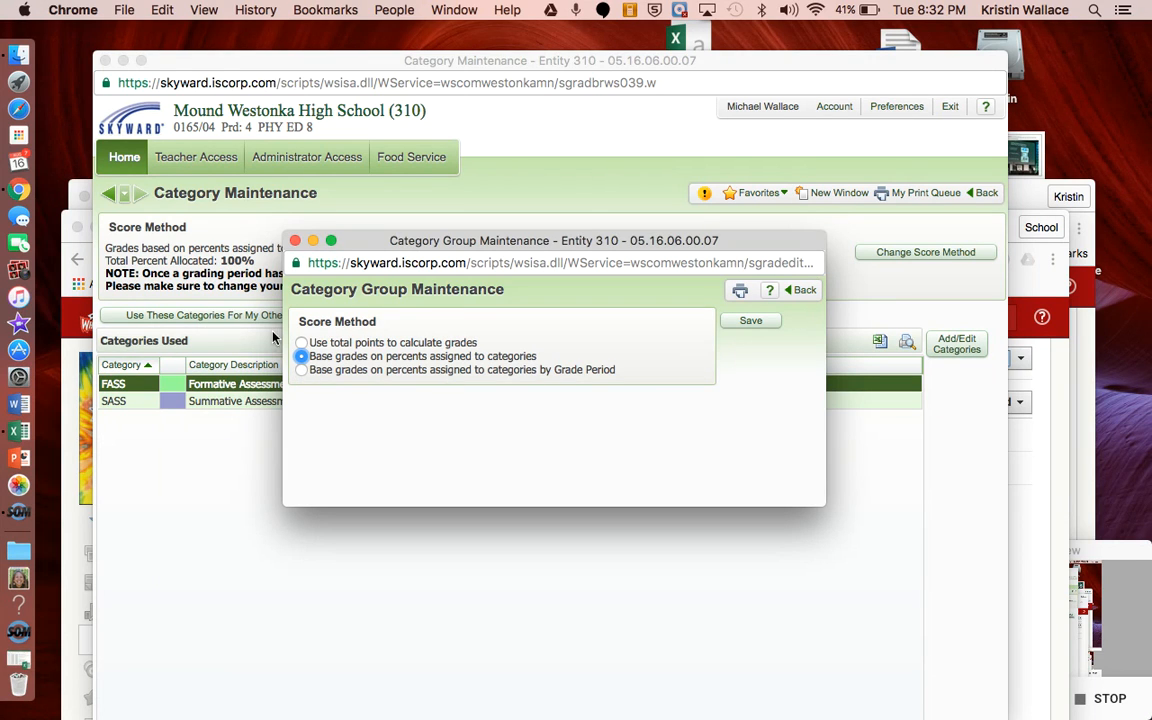
{"action": "left_click", "coordinate": [752, 323]}
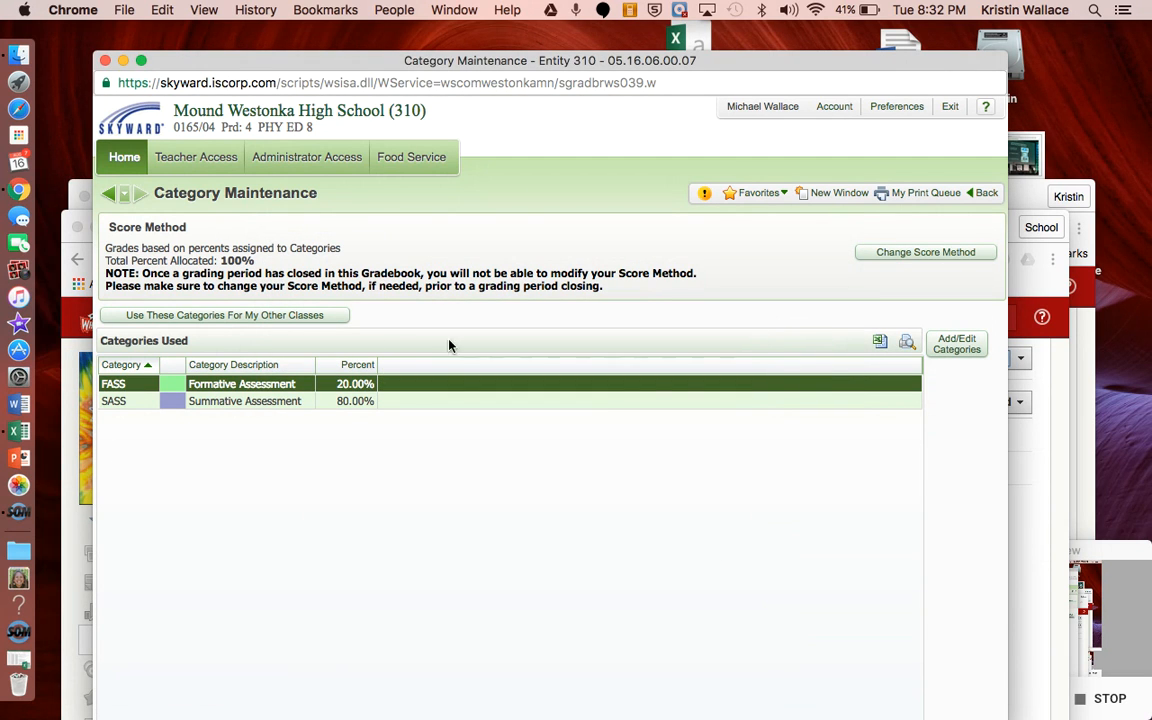
Step: Switch to the Schoology course window and open the Skyward app's category configuration
{"action": "left_click", "coordinate": [78, 542]}
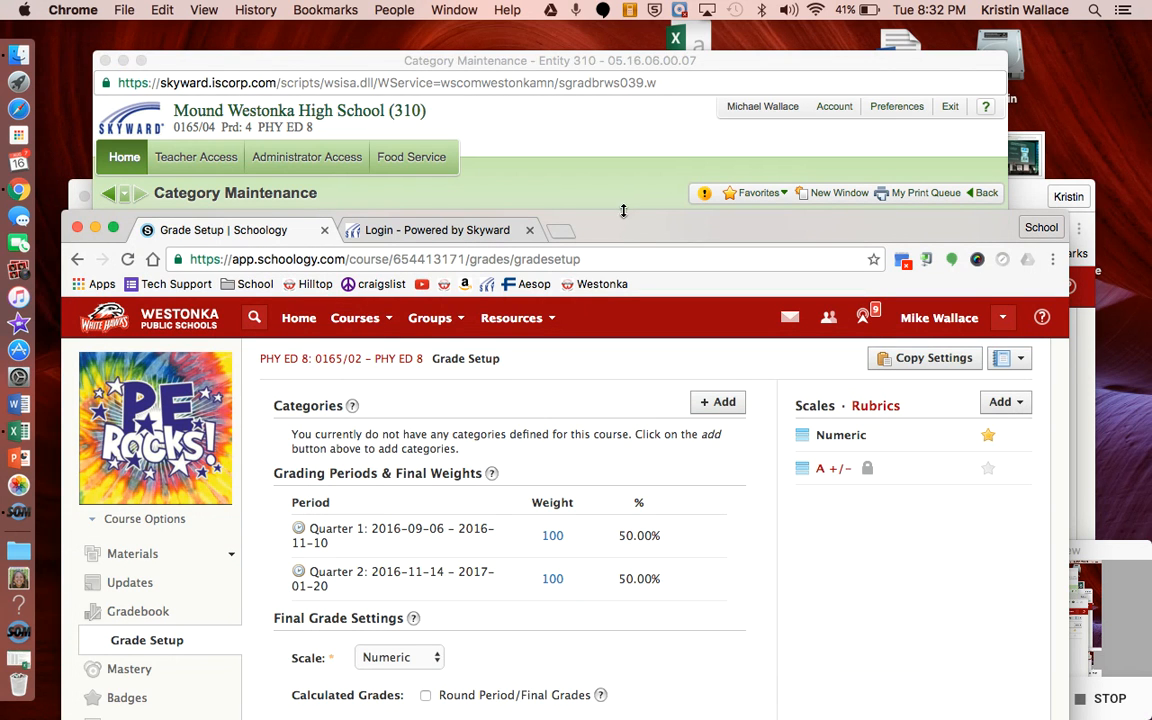
{"action": "left_click_drag", "start_coordinate": [571, 211], "coordinate": [566, 24]}
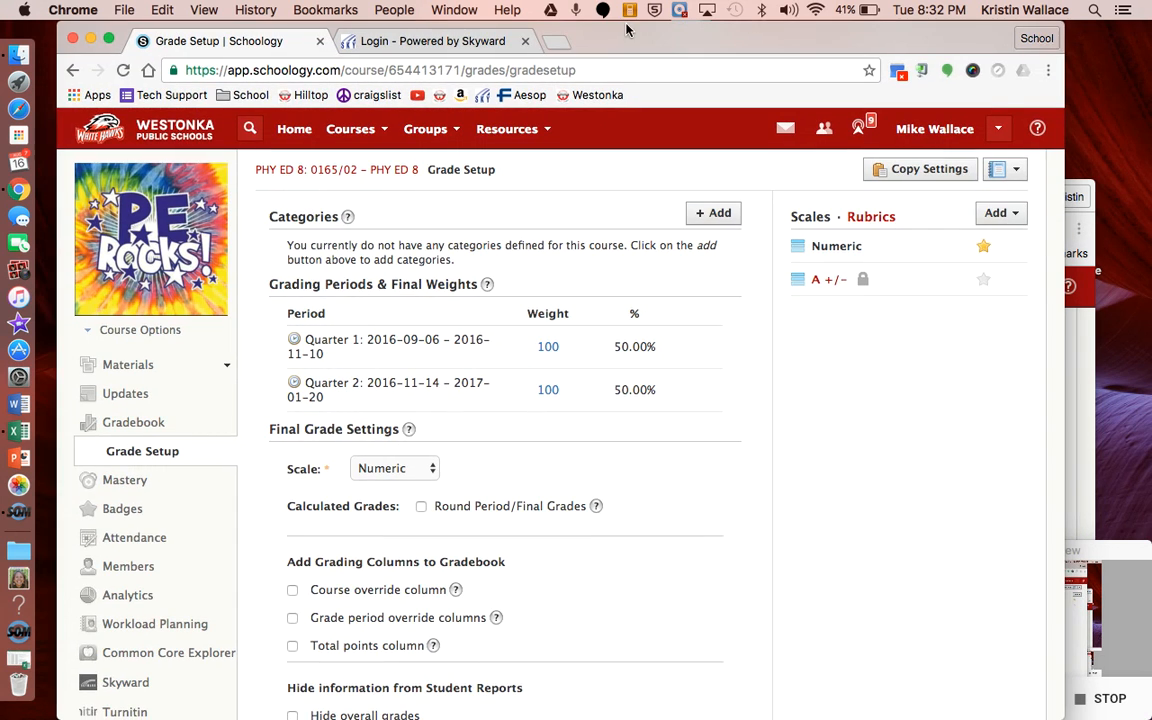
{"action": "left_click", "coordinate": [110, 676]}
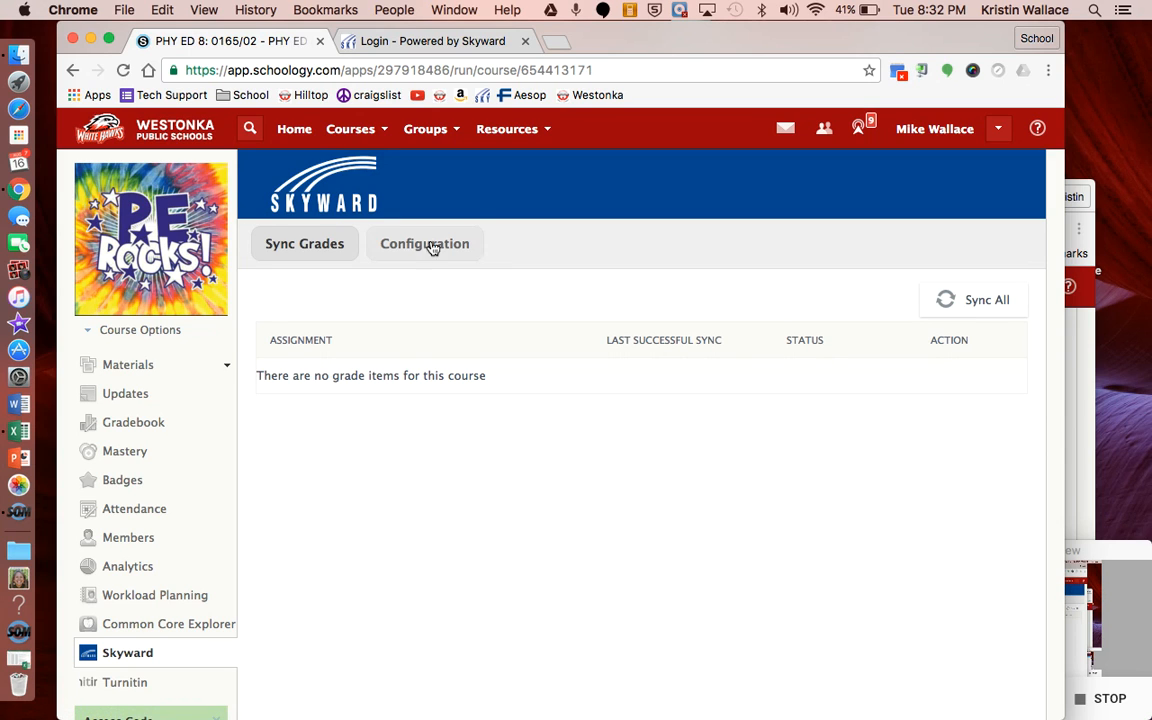
{"action": "left_click", "coordinate": [429, 247]}
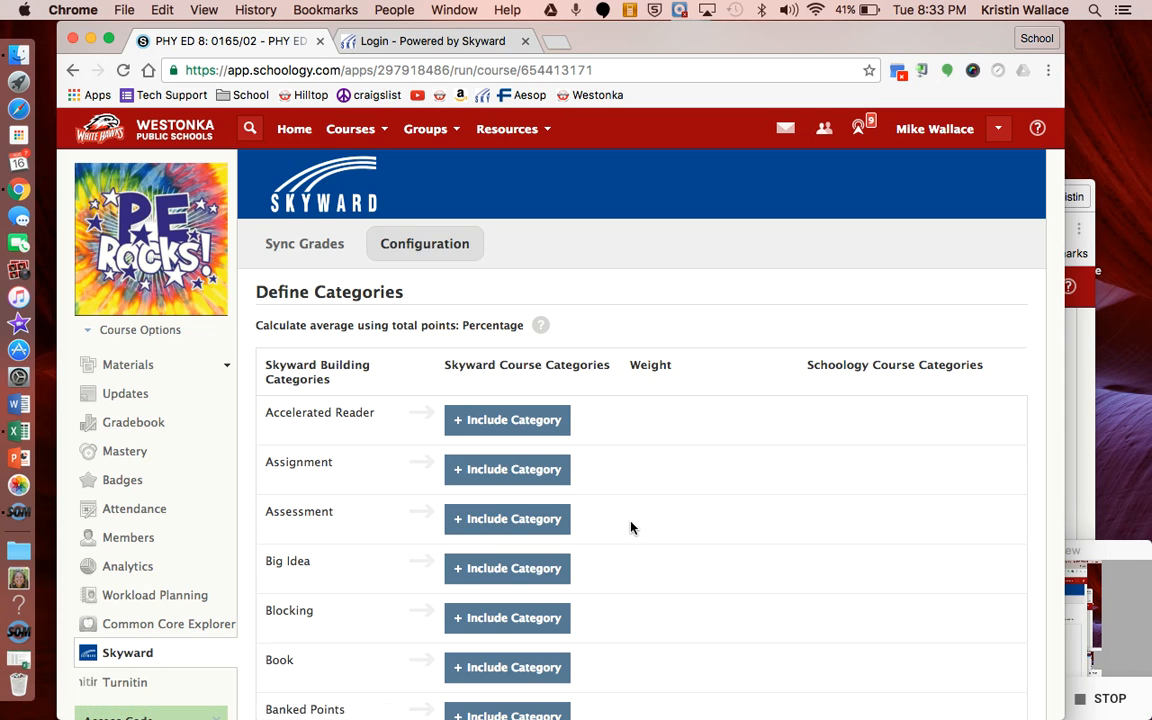
Step: Map the Skyward Formative Assessment category to a newly created Schoology category
{"action": "scroll", "coordinate": [630, 527], "scroll_direction": "down", "scroll_amount": 5}
{"action": "scroll", "coordinate": [630, 527], "scroll_direction": "down", "scroll_amount": 10}
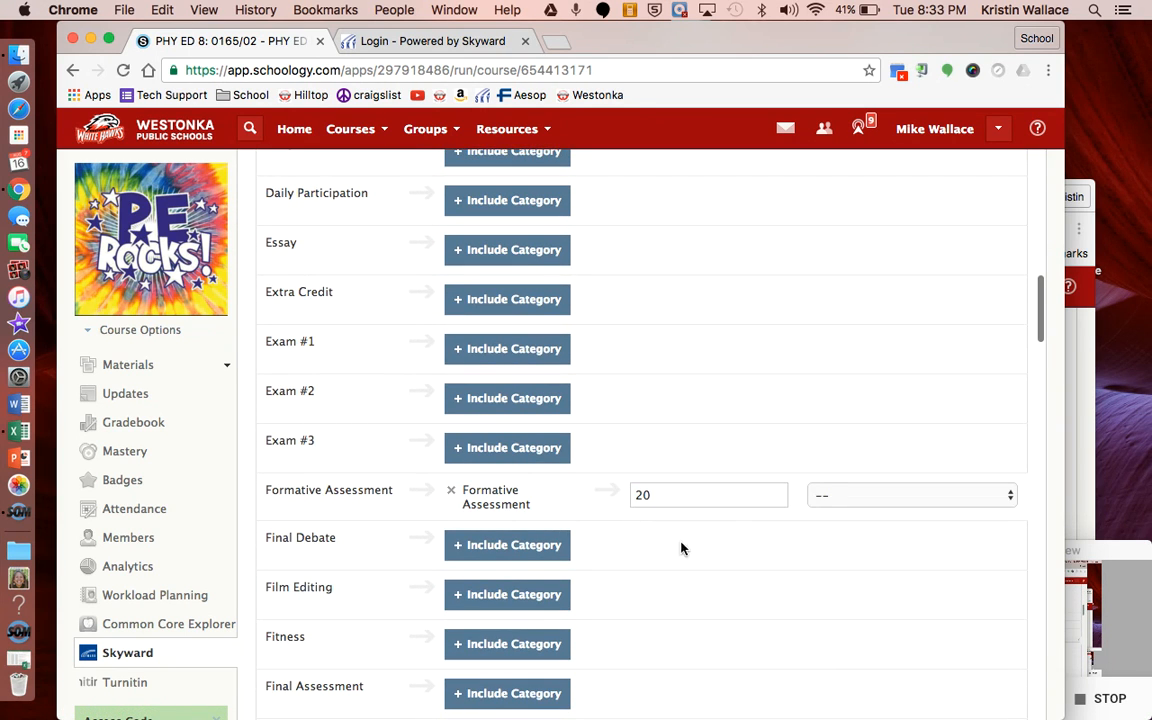
{"action": "left_click", "coordinate": [871, 495]}
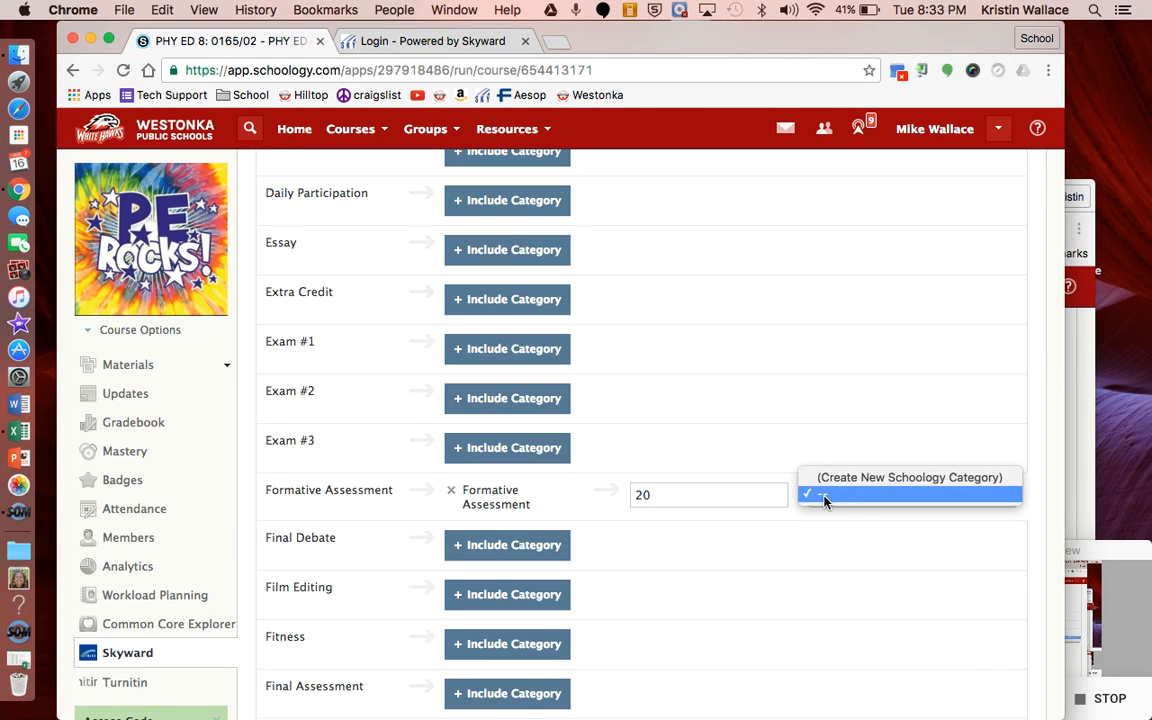
{"action": "left_click", "coordinate": [831, 478]}
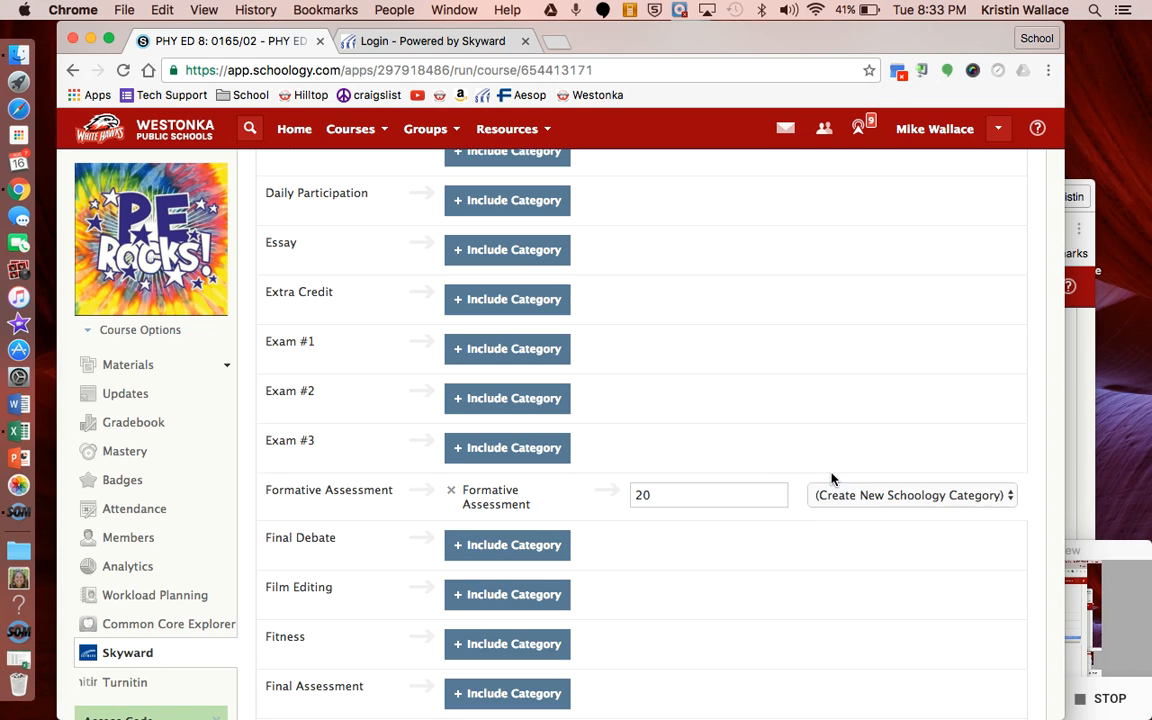
Step: Map the Skyward Summative Assessment category to a newly created Schoology category and save the configuration
{"action": "scroll", "coordinate": [831, 561], "scroll_direction": "down", "scroll_amount": 2}
{"action": "scroll", "coordinate": [831, 563], "scroll_direction": "down", "scroll_amount": 10}
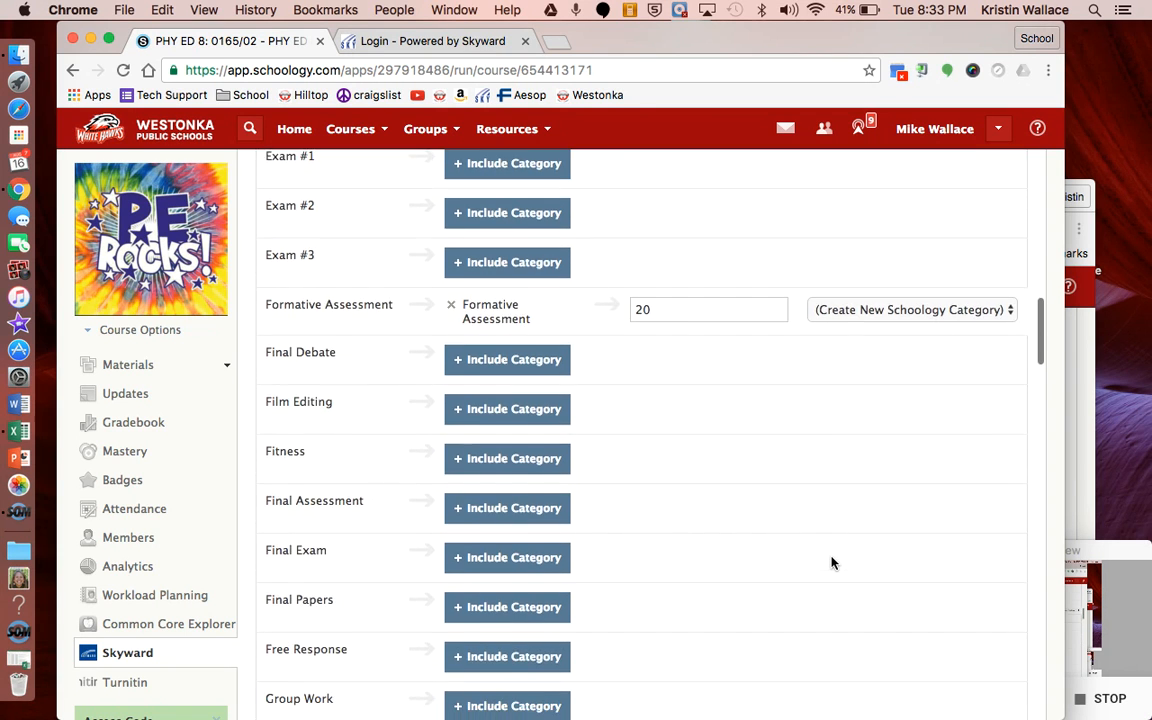
{"action": "scroll", "coordinate": [831, 563], "scroll_direction": "down", "scroll_amount": 15}
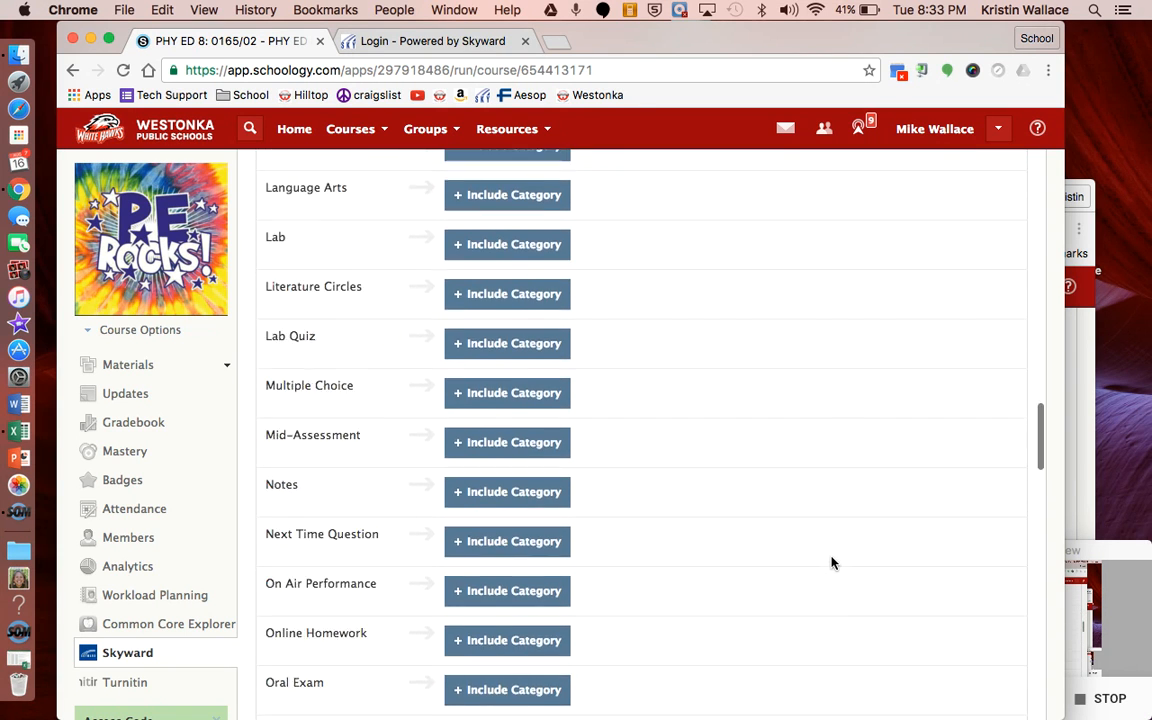
{"action": "scroll", "coordinate": [831, 563], "scroll_direction": "down", "scroll_amount": 14}
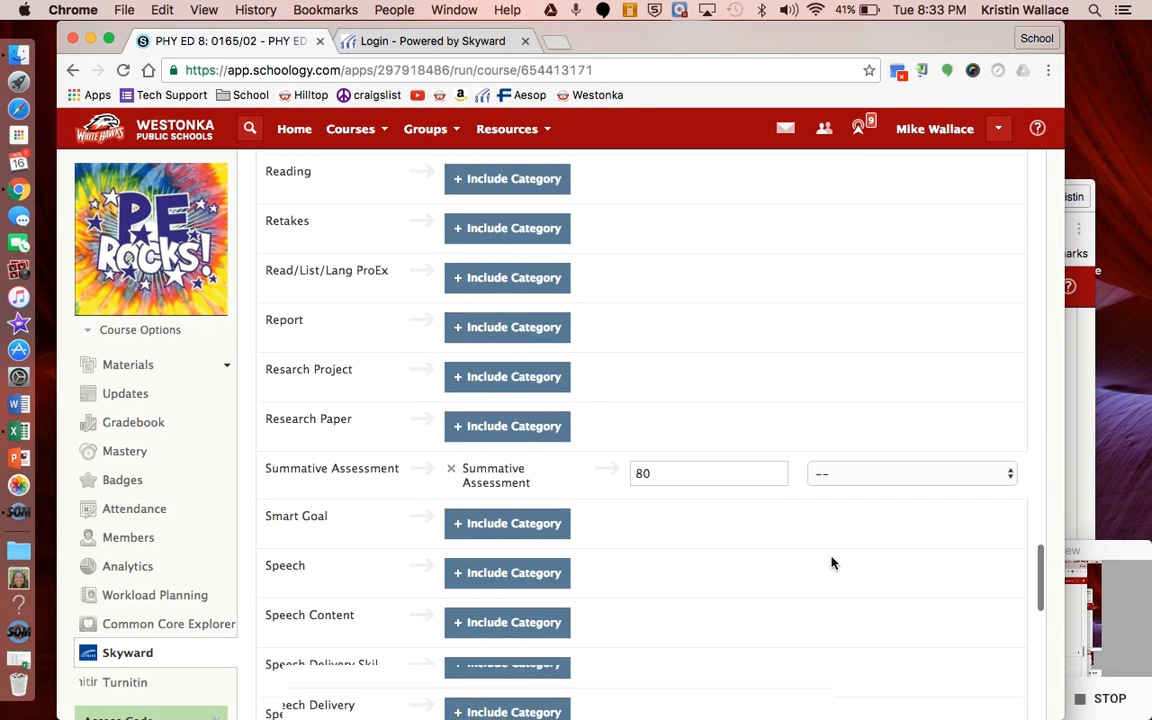
{"action": "scroll", "coordinate": [831, 563], "scroll_direction": "down", "scroll_amount": 4}
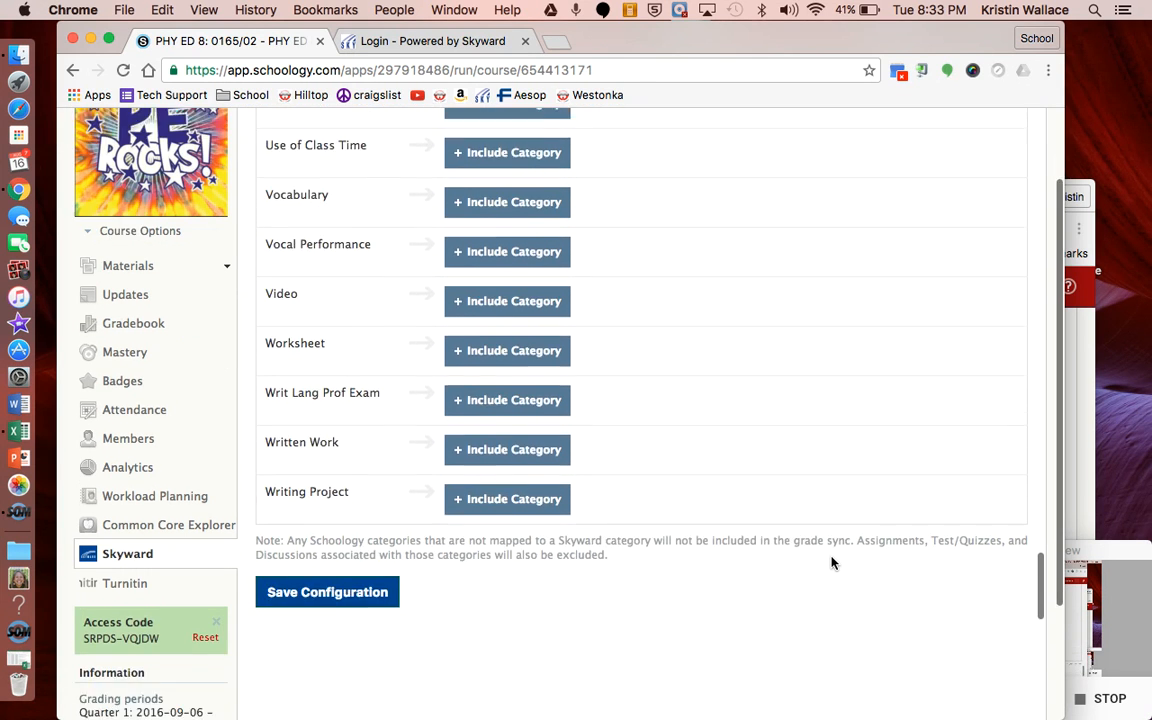
{"action": "scroll", "coordinate": [831, 563], "scroll_direction": "up", "scroll_amount": 5}
{"action": "scroll", "coordinate": [831, 563], "scroll_direction": "up", "scroll_amount": 6}
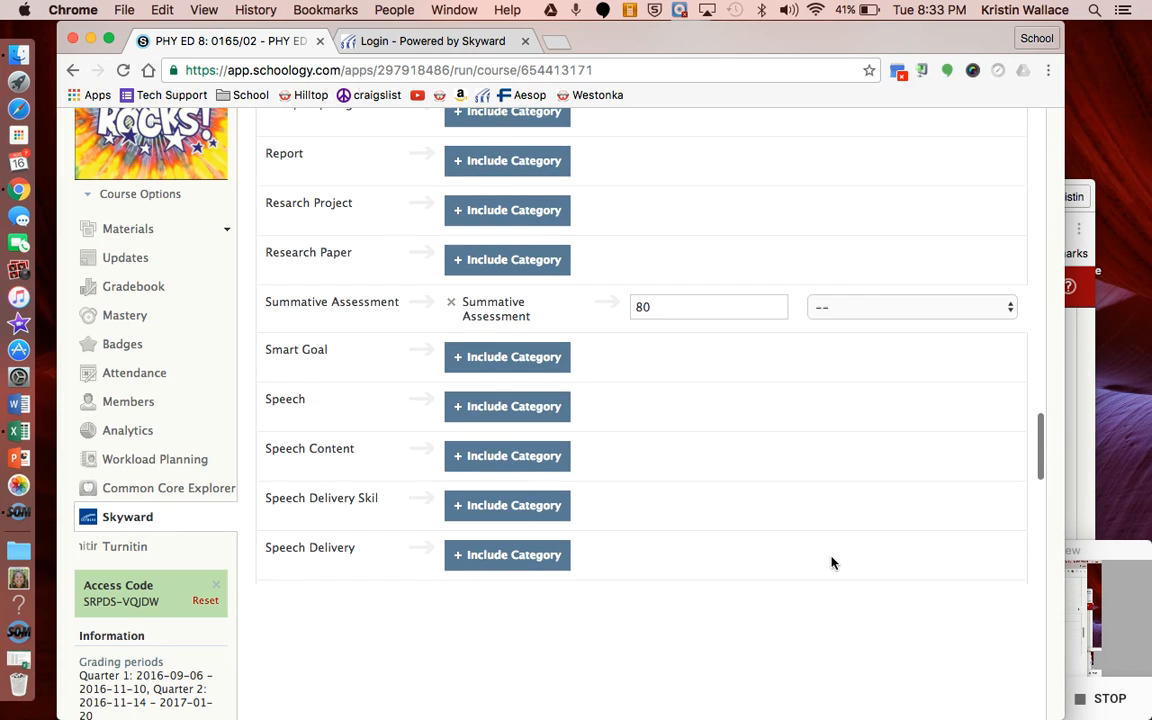
{"action": "left_click", "coordinate": [876, 307]}
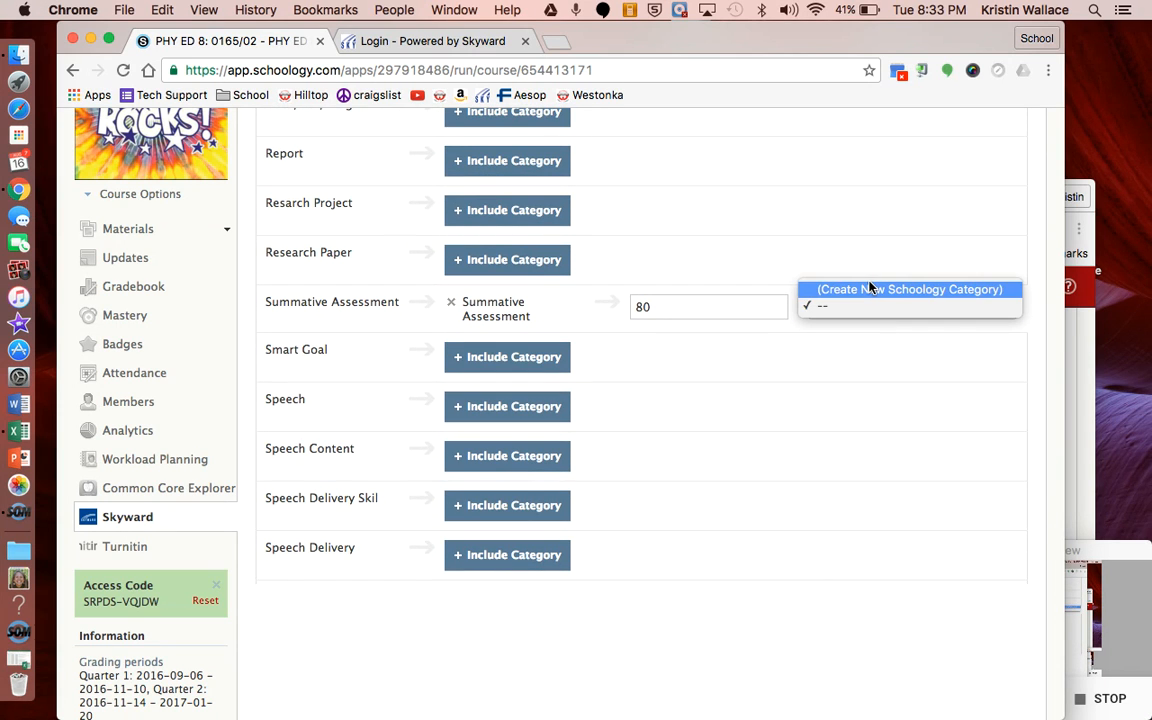
{"action": "left_click", "coordinate": [869, 288]}
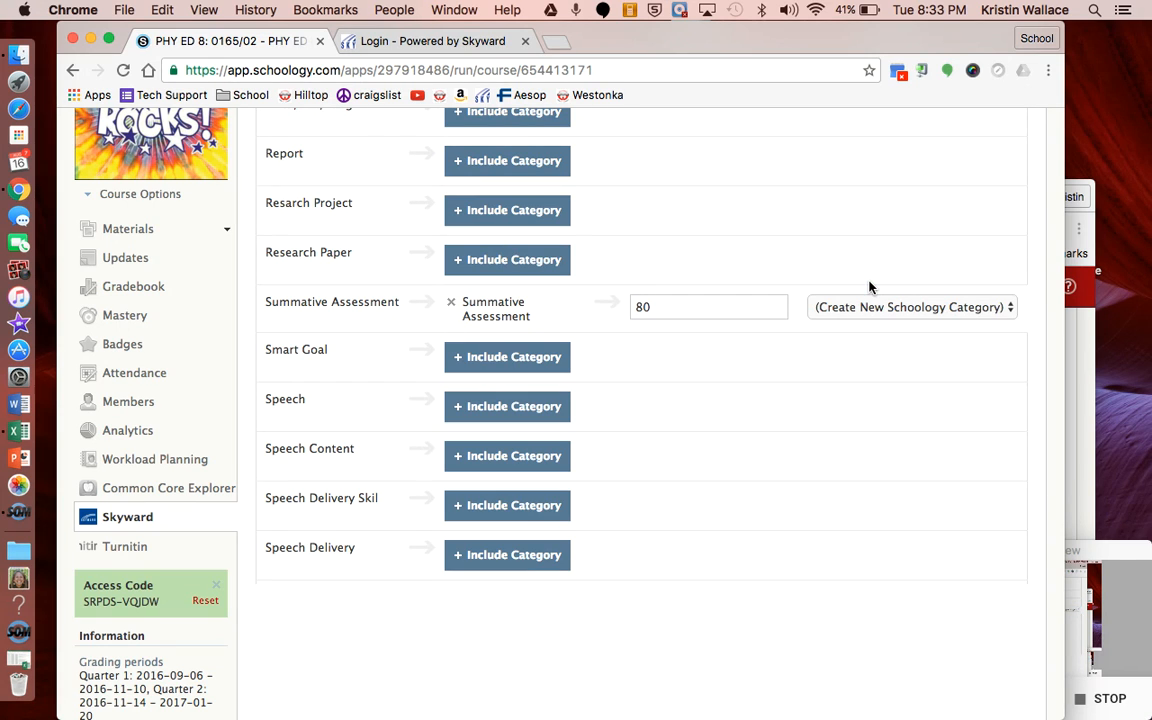
{"action": "scroll", "coordinate": [856, 483], "scroll_direction": "down", "scroll_amount": 15}
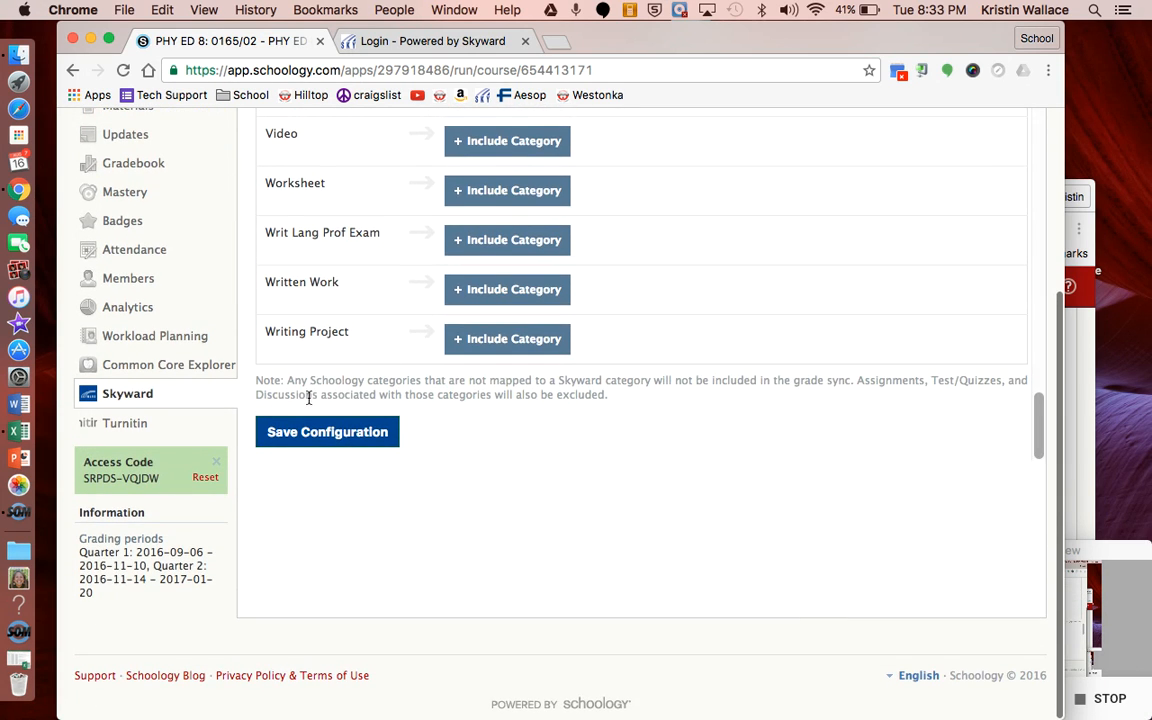
{"action": "left_click", "coordinate": [308, 431]}
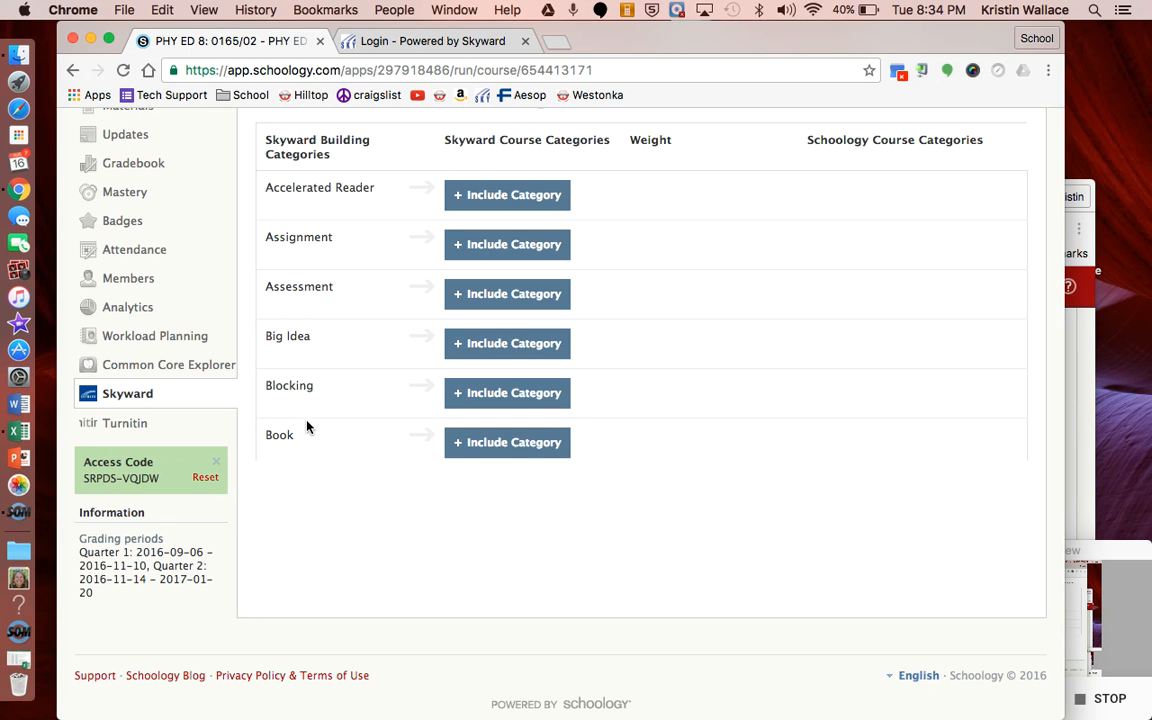
Step: Open the Schoology course's Grade Setup to check the synced categories and their weights
{"action": "scroll", "coordinate": [307, 432], "scroll_direction": "up", "scroll_amount": 5}
{"action": "scroll", "coordinate": [348, 500], "scroll_direction": "down", "scroll_amount": 2}
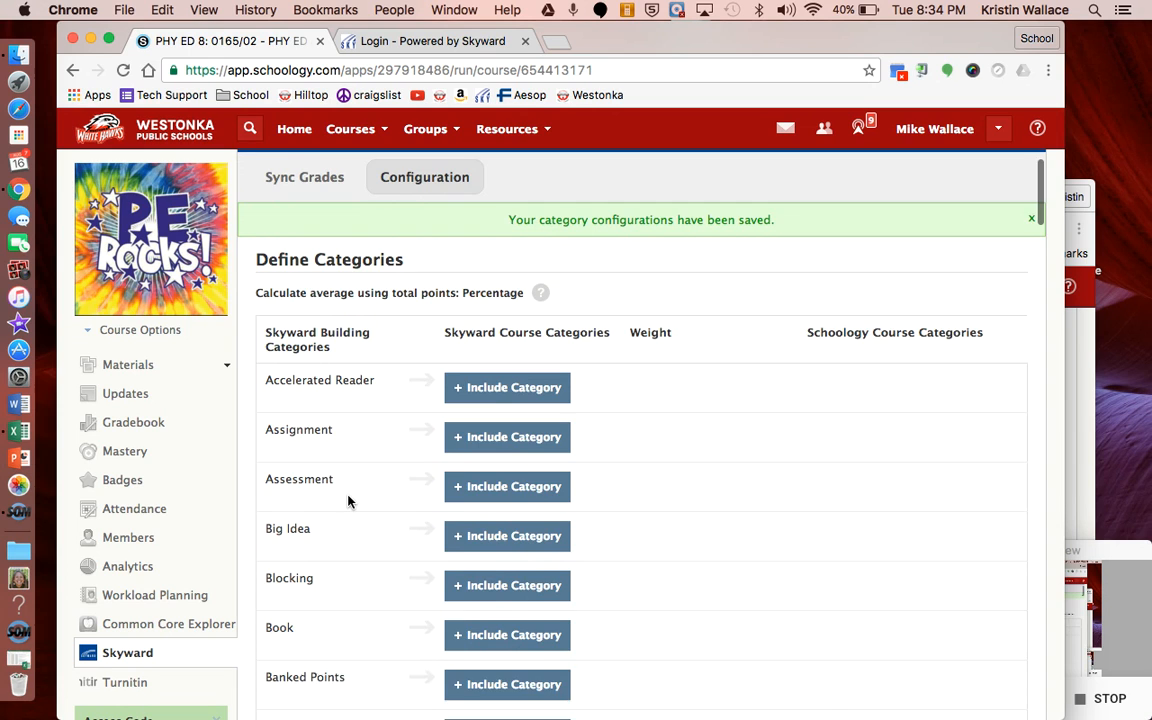
{"action": "scroll", "coordinate": [348, 500], "scroll_direction": "up", "scroll_amount": 1}
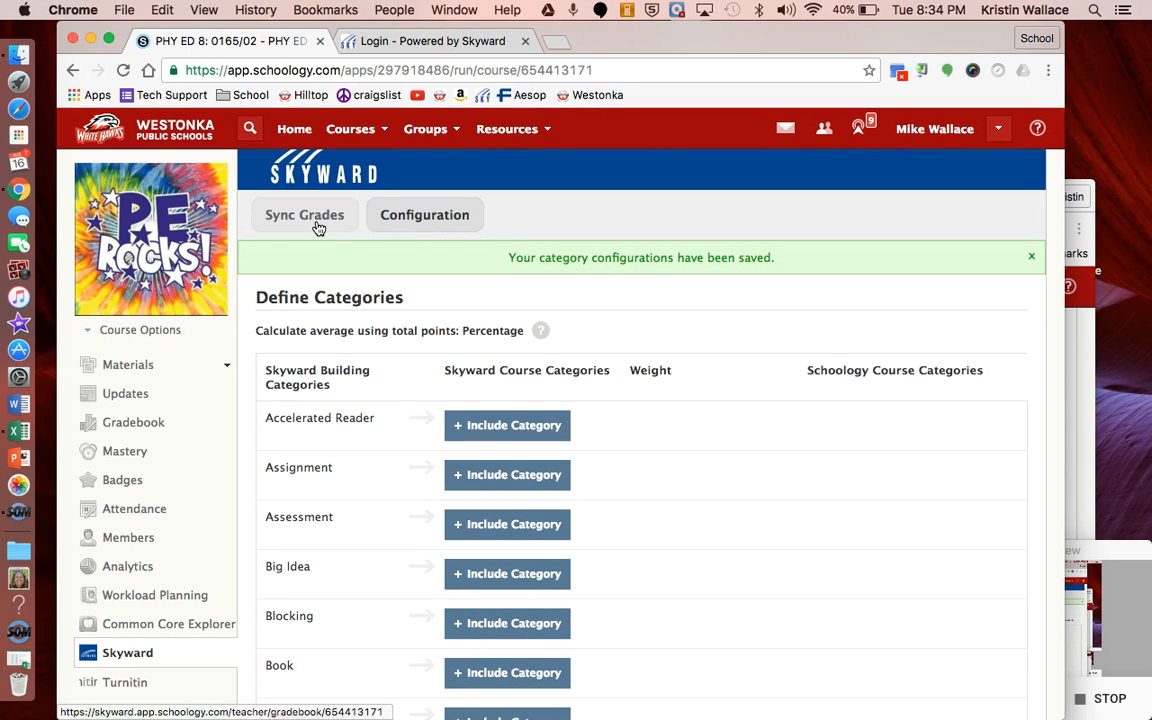
{"action": "left_click", "coordinate": [131, 424]}
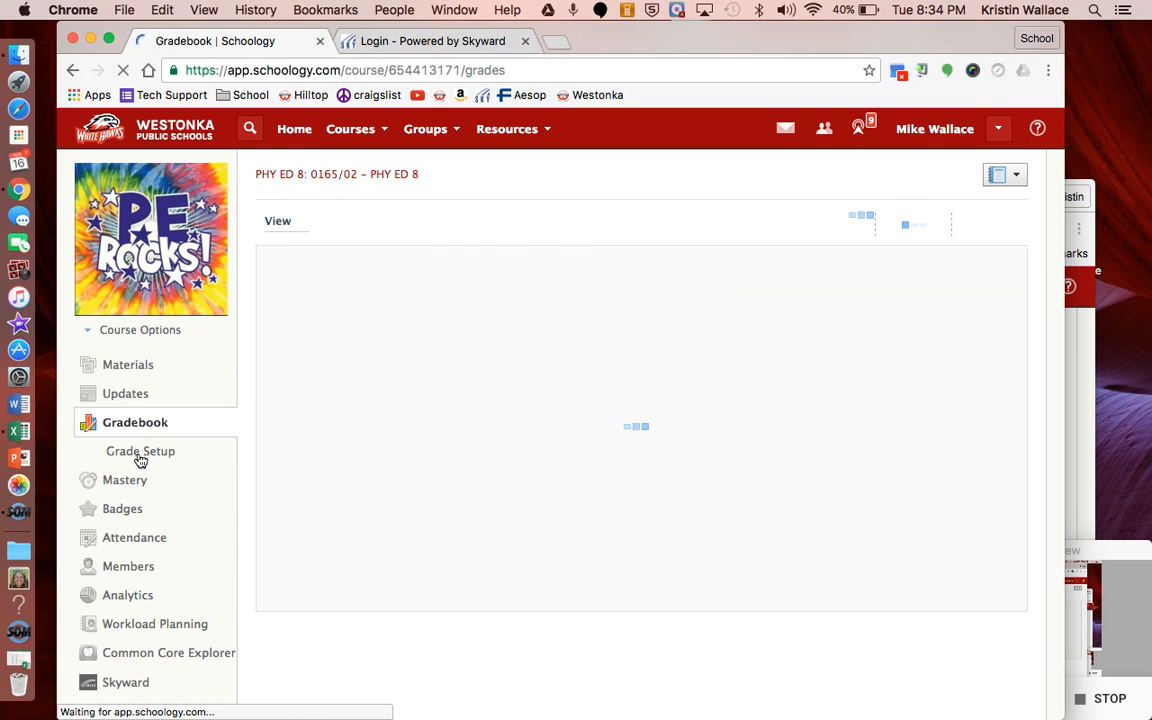
{"action": "left_click", "coordinate": [140, 456]}
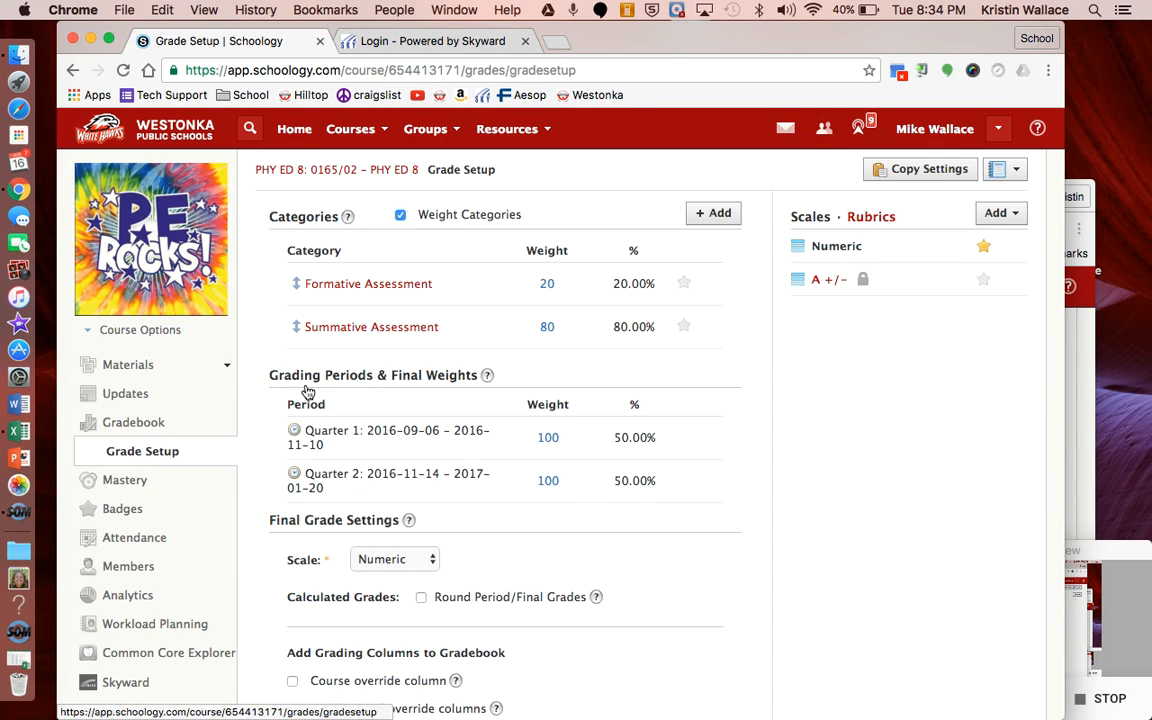